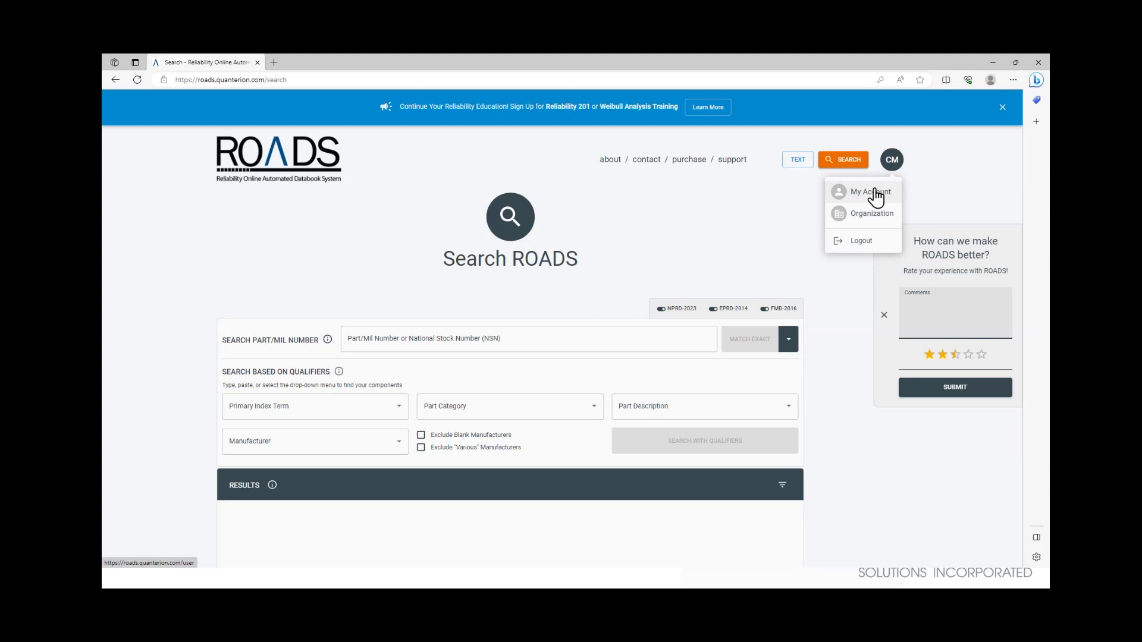
Open the account settings page and review the account info, databook configuration and subscriptions.
left_click(874, 193)
scroll(634, 304, "down", 4)
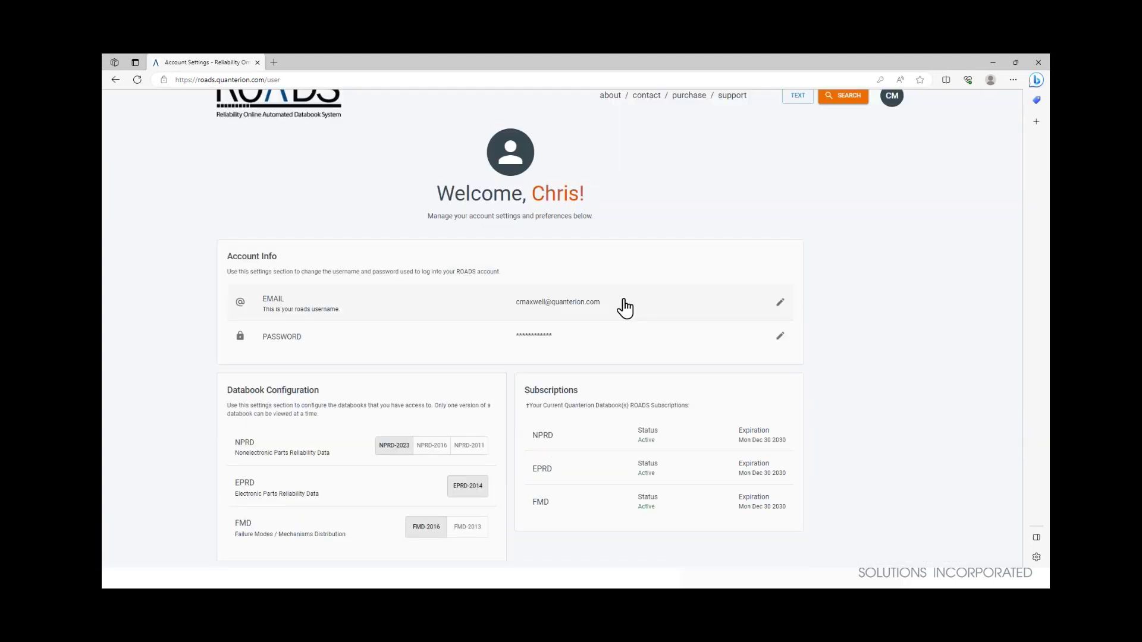
scroll(623, 297, "up", 3)
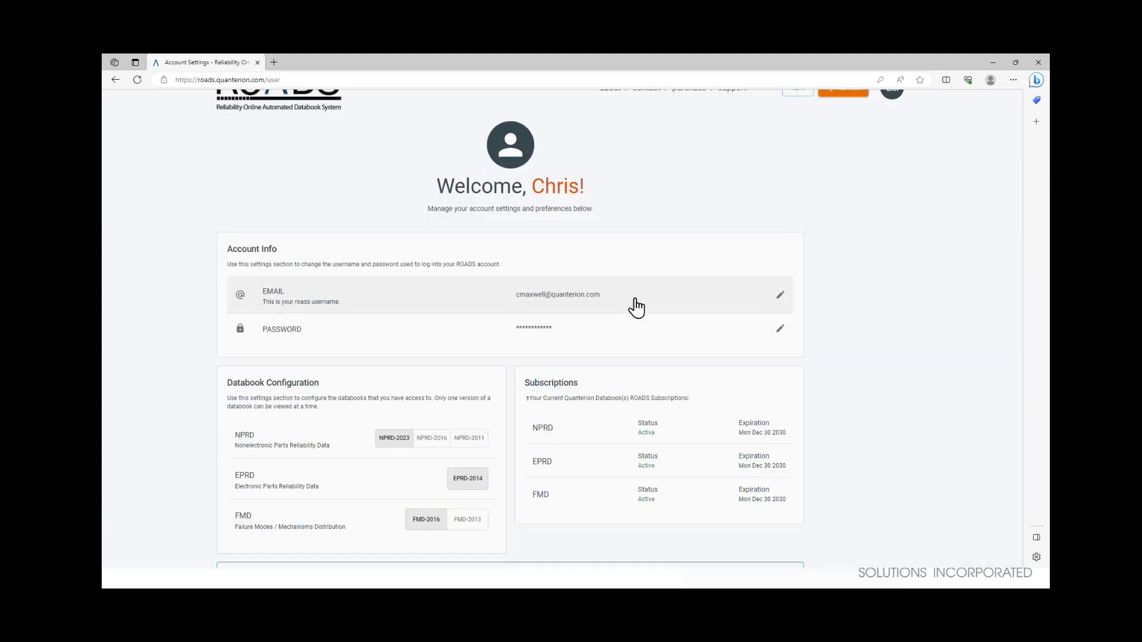
scroll(503, 345, "down", 1)
scroll(452, 363, "down", 1)
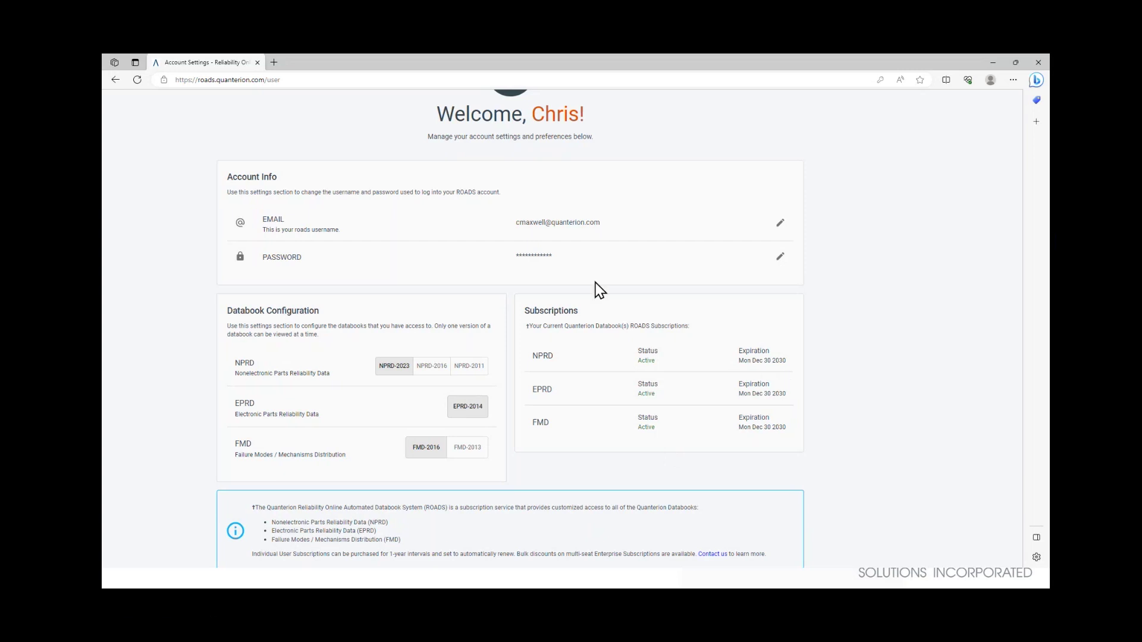
scroll(738, 333, "up", 1)
scroll(833, 326, "up", 1)
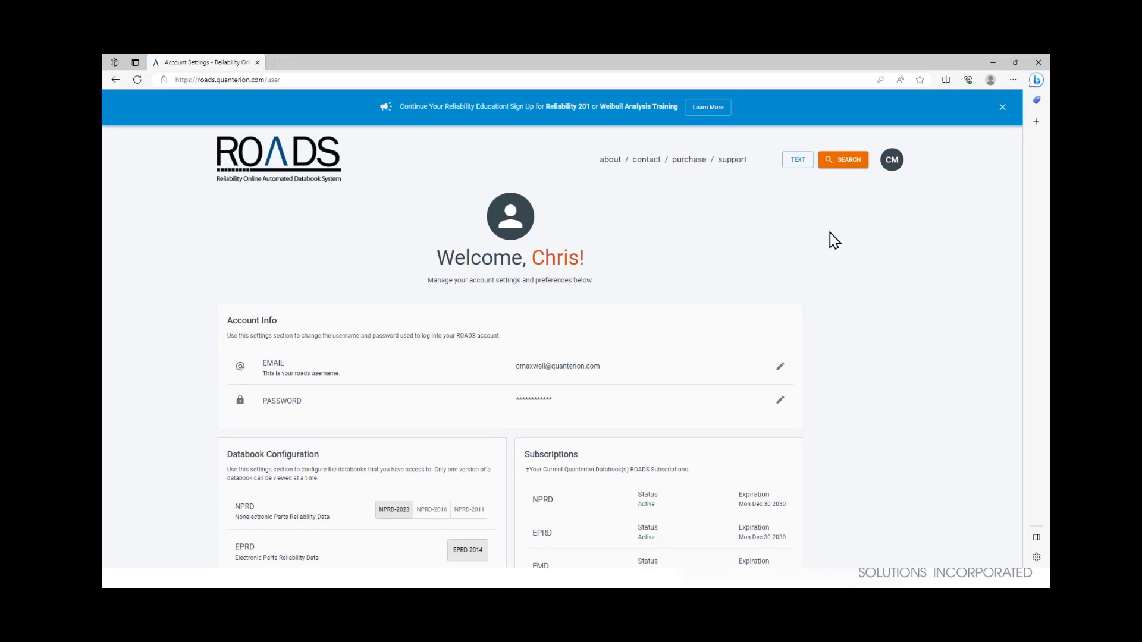
Open the Text Sections page and bring up the Introduction PDF of NPRD-2023.
left_click(798, 160)
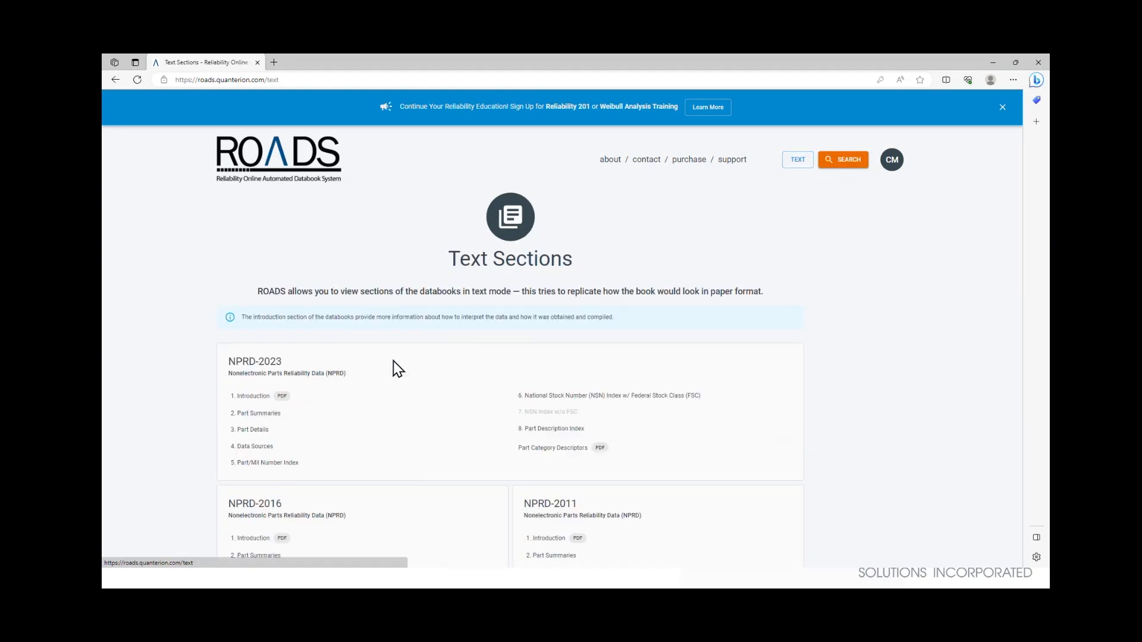
left_click(282, 397)
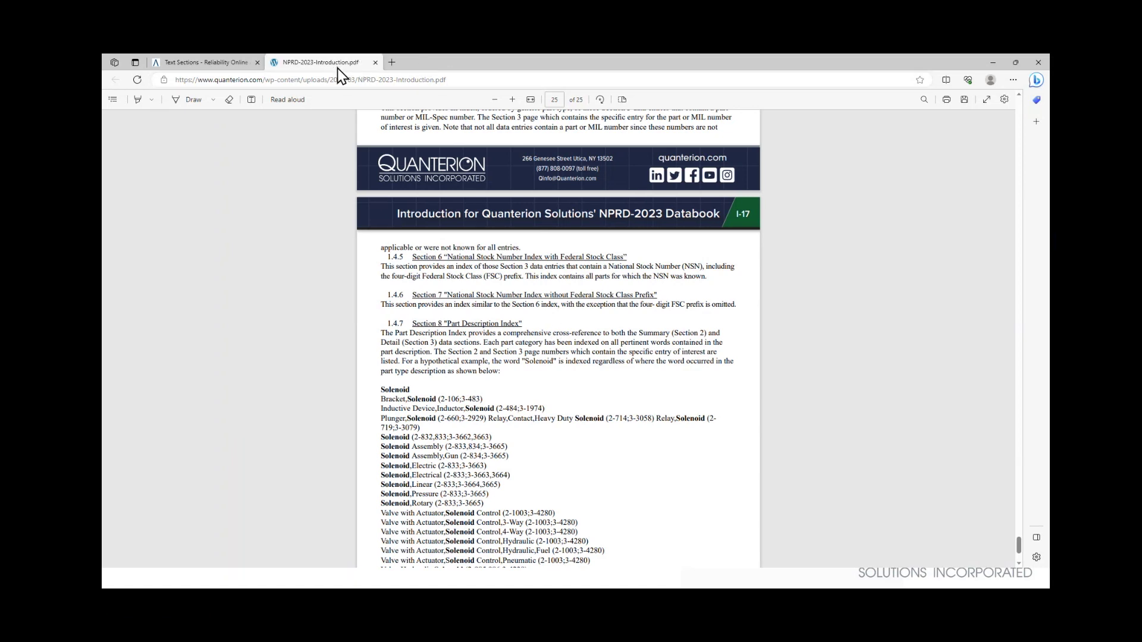
left_click(227, 65)
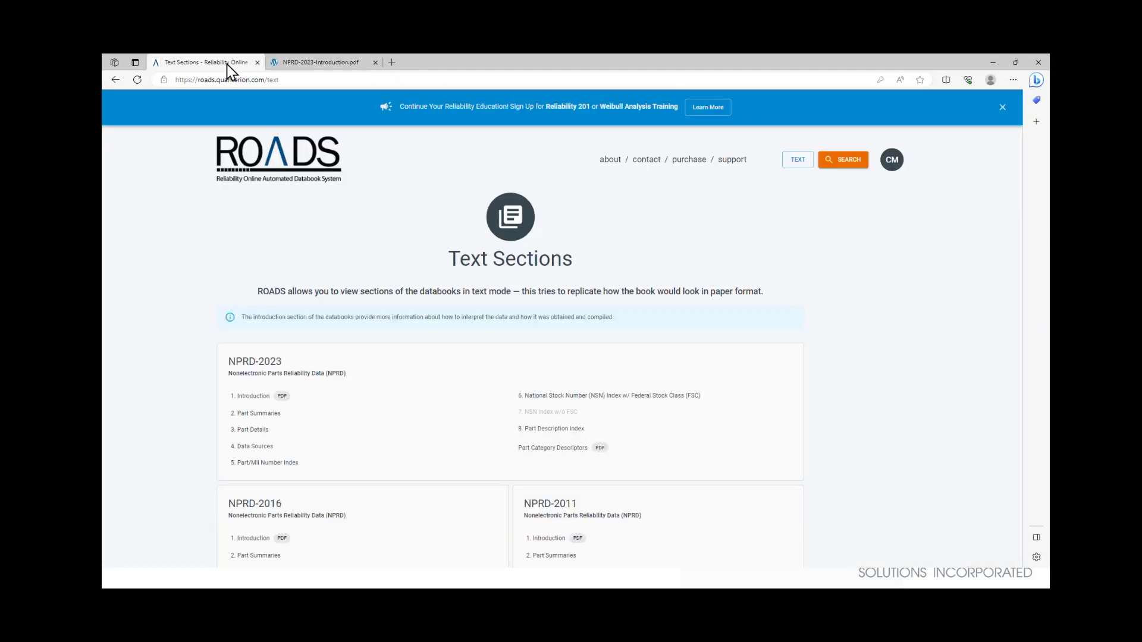
left_click(299, 64)
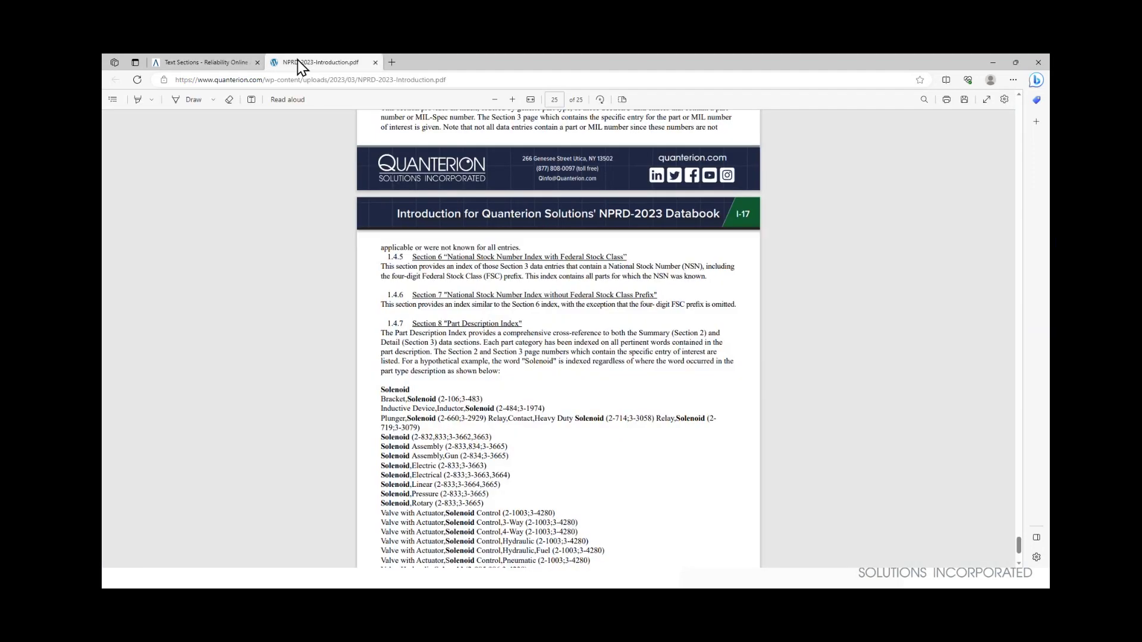
Go to page 19 of the Introduction PDF and read Table 1-5 on field descriptions and Table 1-6 on application environments.
left_click(563, 96)
type("19")
key("Return")
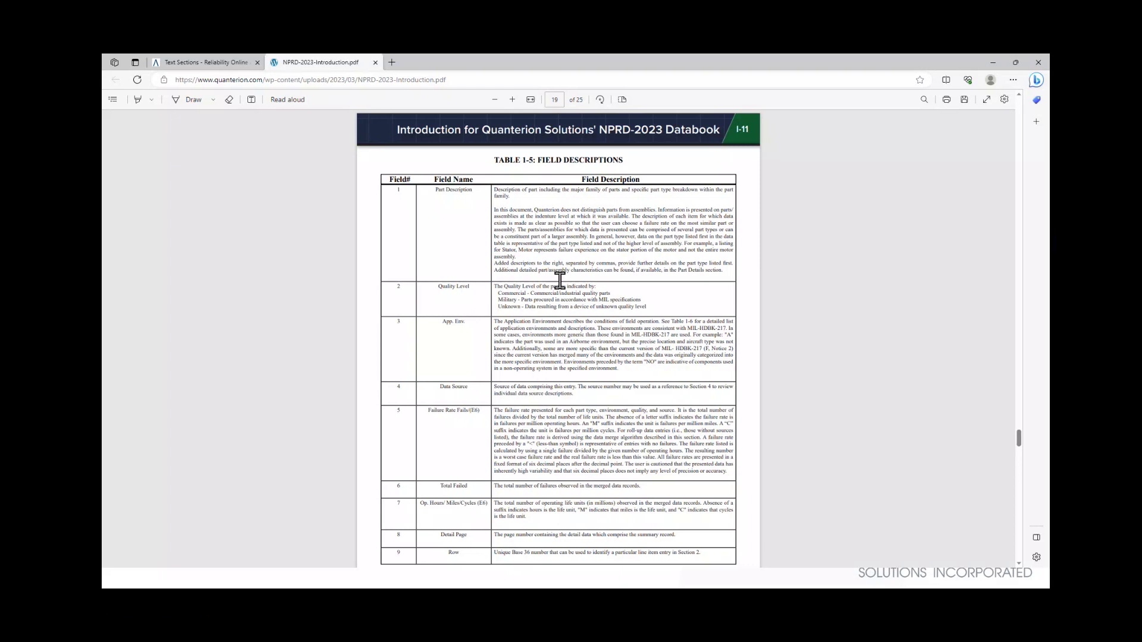
scroll(559, 280, "up", 1)
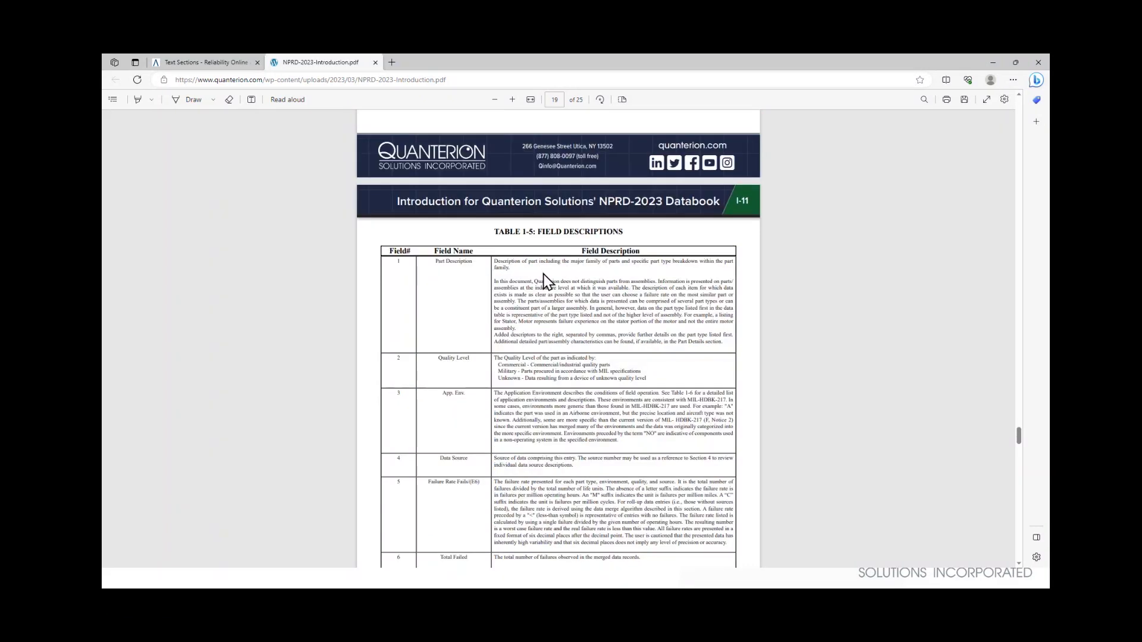
scroll(578, 276, "down", 1)
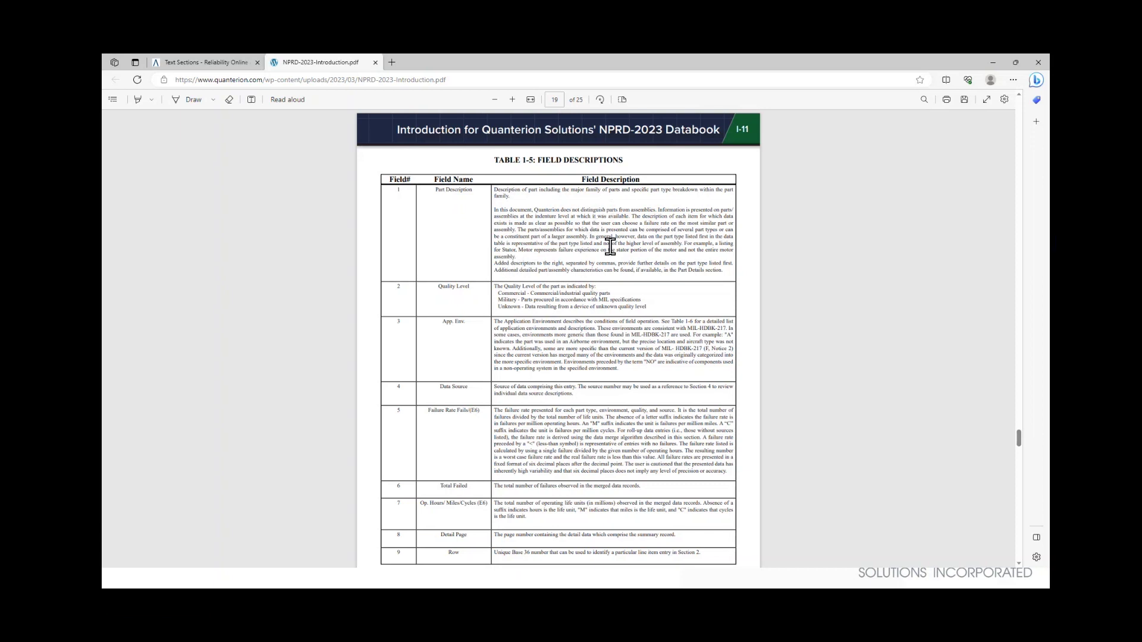
scroll(501, 241, "down", 2)
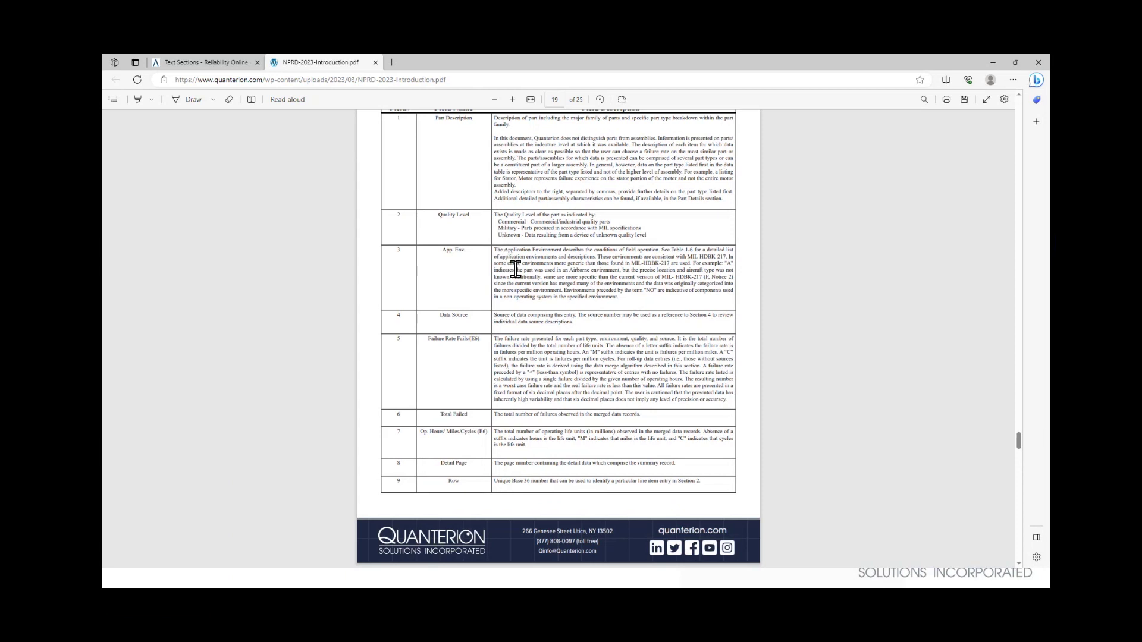
scroll(575, 267, "down", 10)
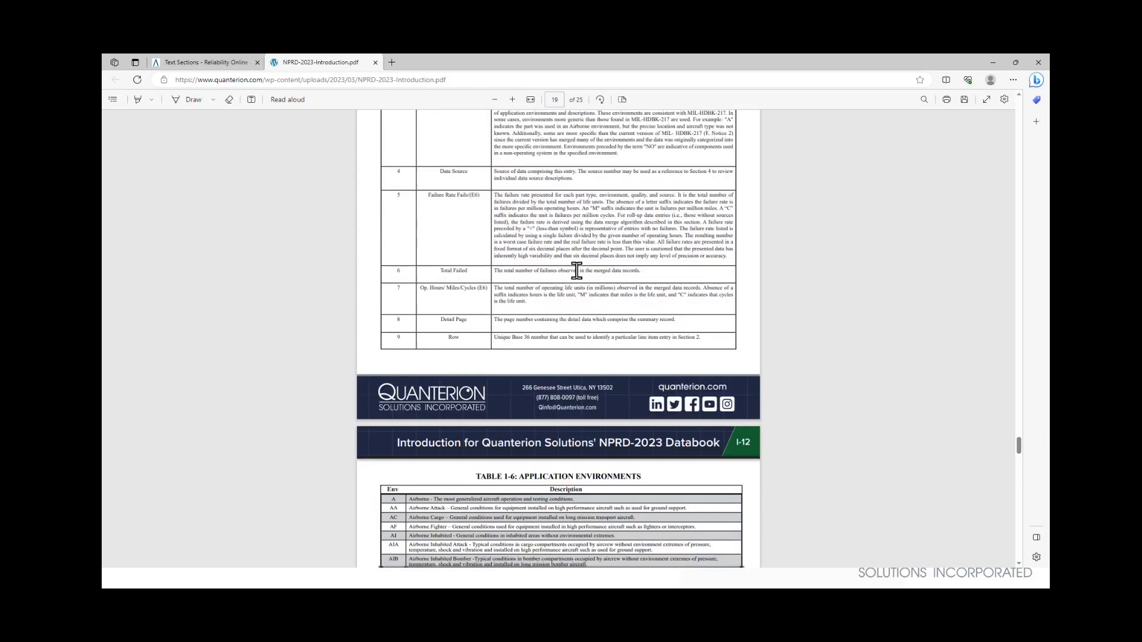
scroll(587, 289, "down", 4)
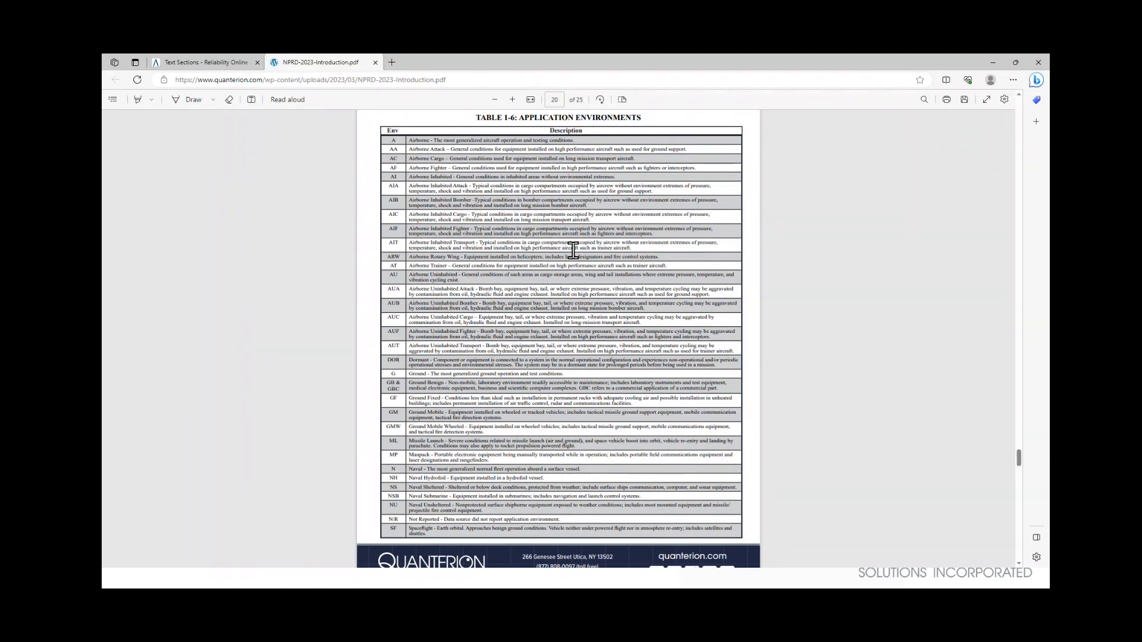
Read the failure rate merging options and algorithm on page 21, and return to the Application Environments table on page 20.
scroll(578, 261, "down", 8)
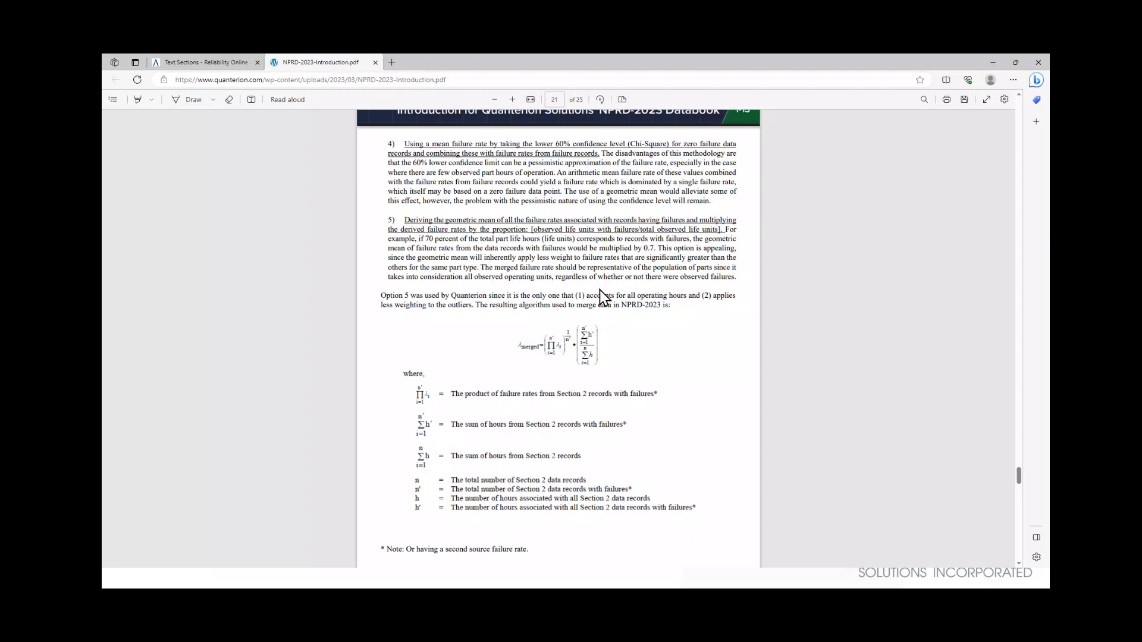
scroll(642, 317, "down", 1)
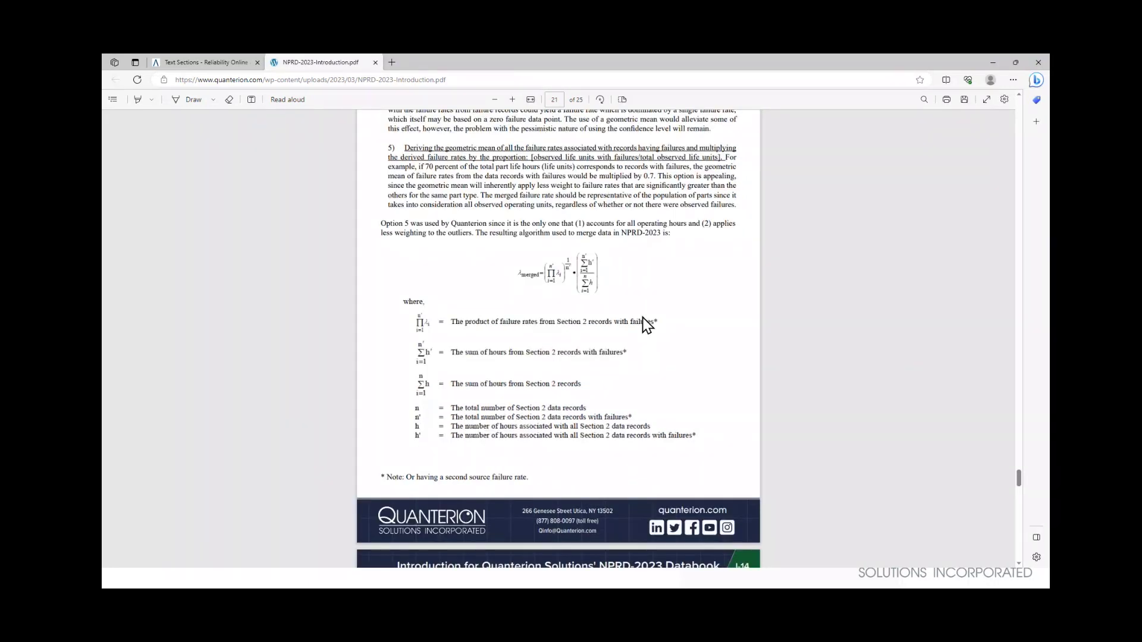
scroll(645, 320, "down", 3)
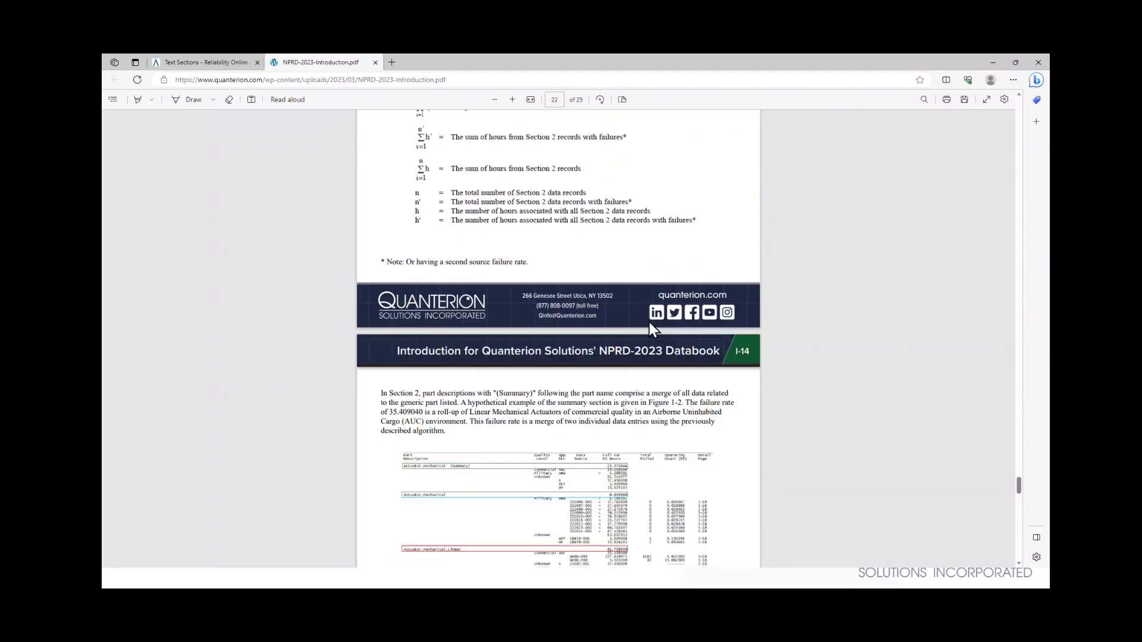
scroll(655, 320, "up", 1)
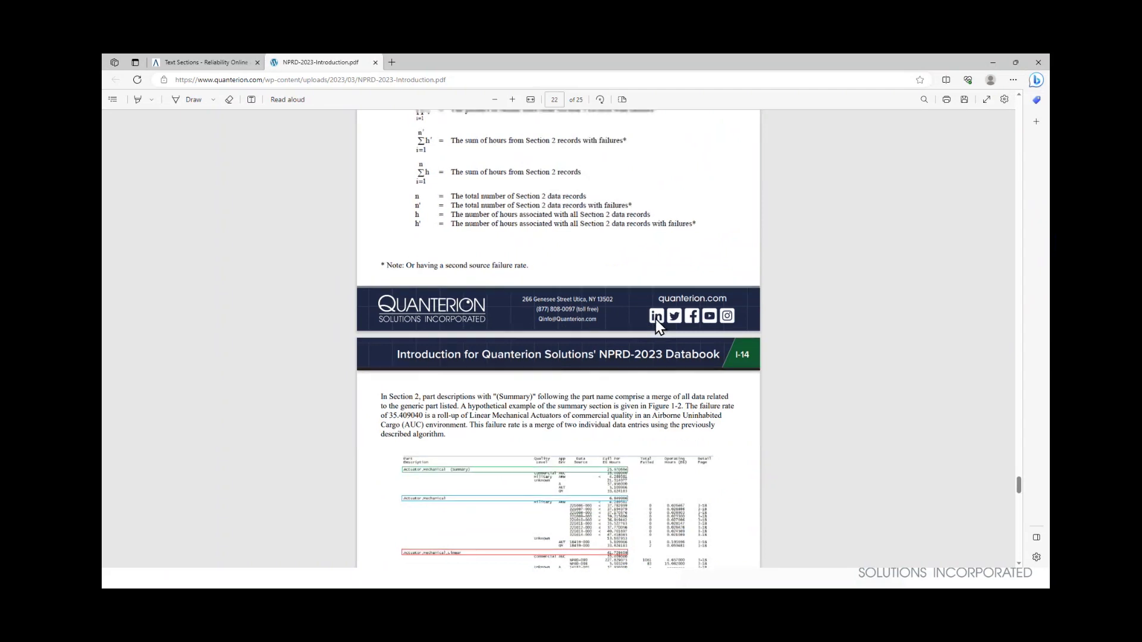
scroll(657, 322, "up", 3)
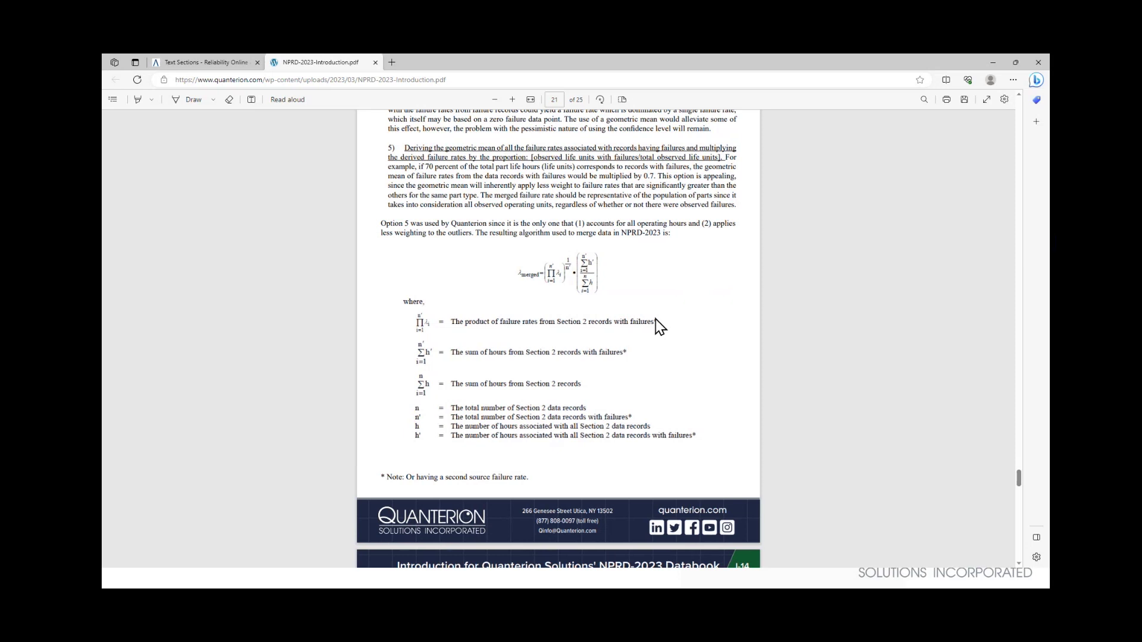
scroll(675, 324, "up", 1)
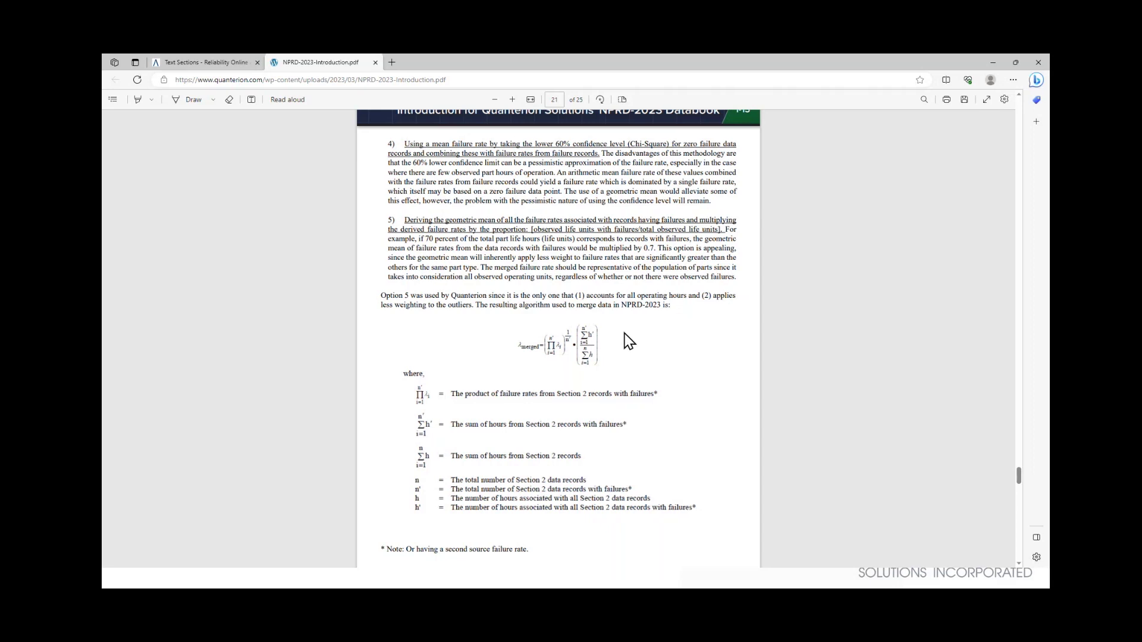
scroll(632, 338, "up", 3)
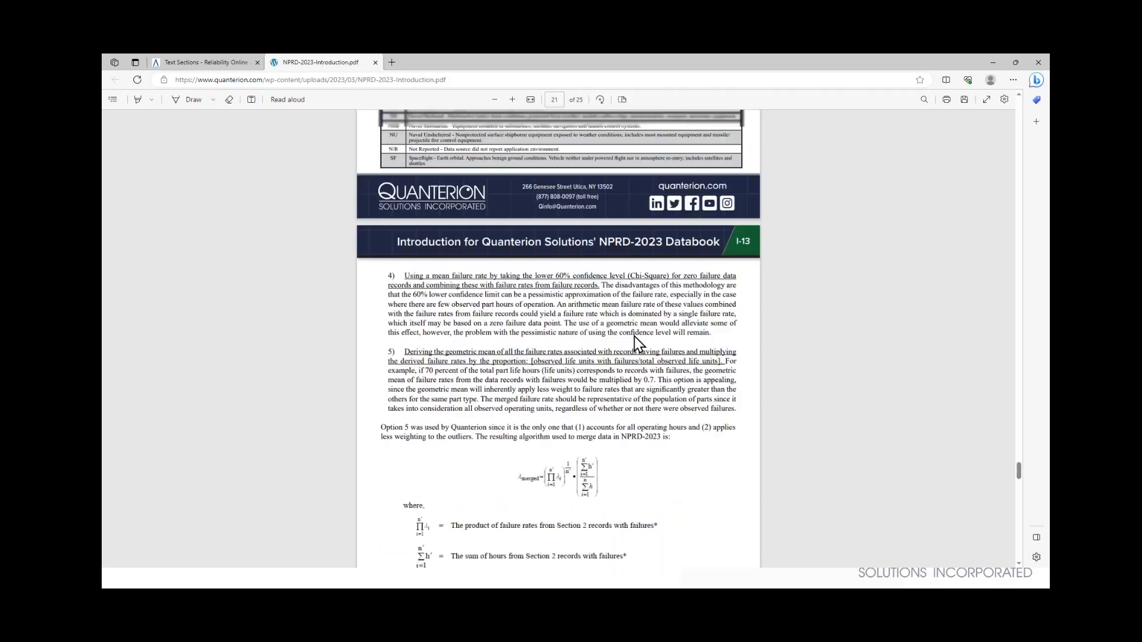
scroll(635, 337, "up", 1)
scroll(674, 372, "down", 4)
scroll(654, 372, "up", 11)
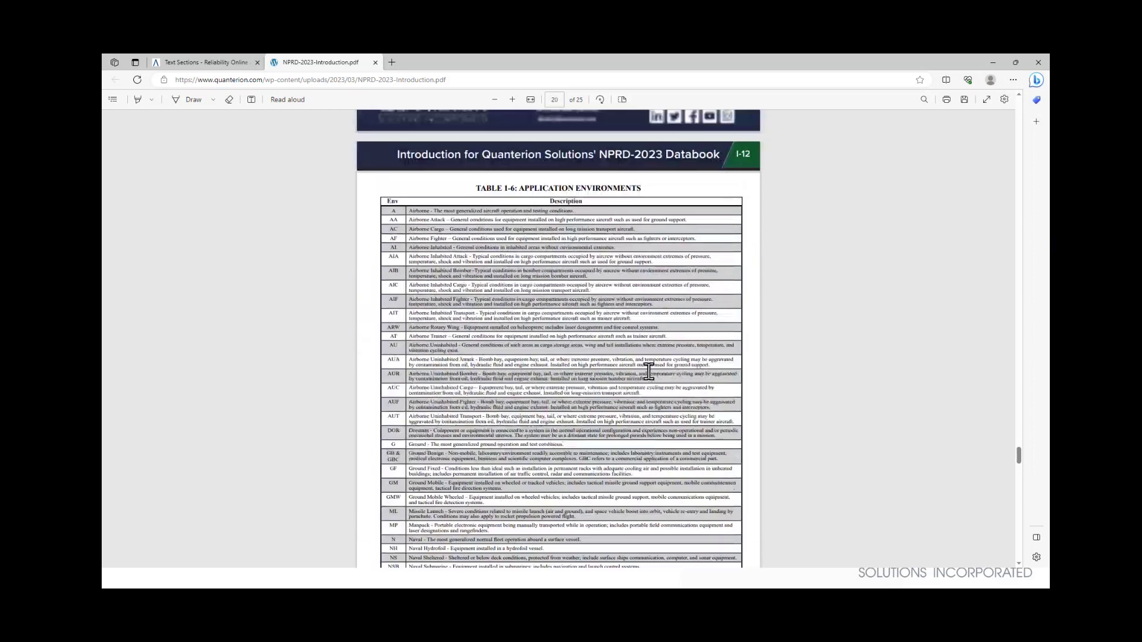
Return to the Text Sections page and open the Part Category Descriptors PDF of NPRD-2023.
left_click(224, 62)
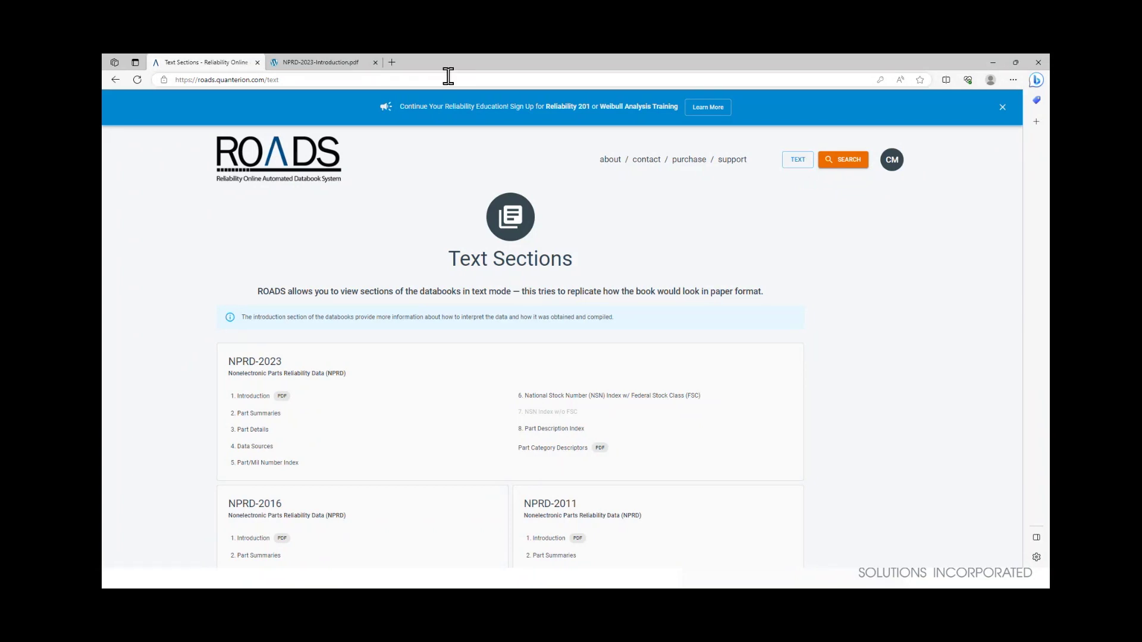
scroll(632, 334, "down", 3)
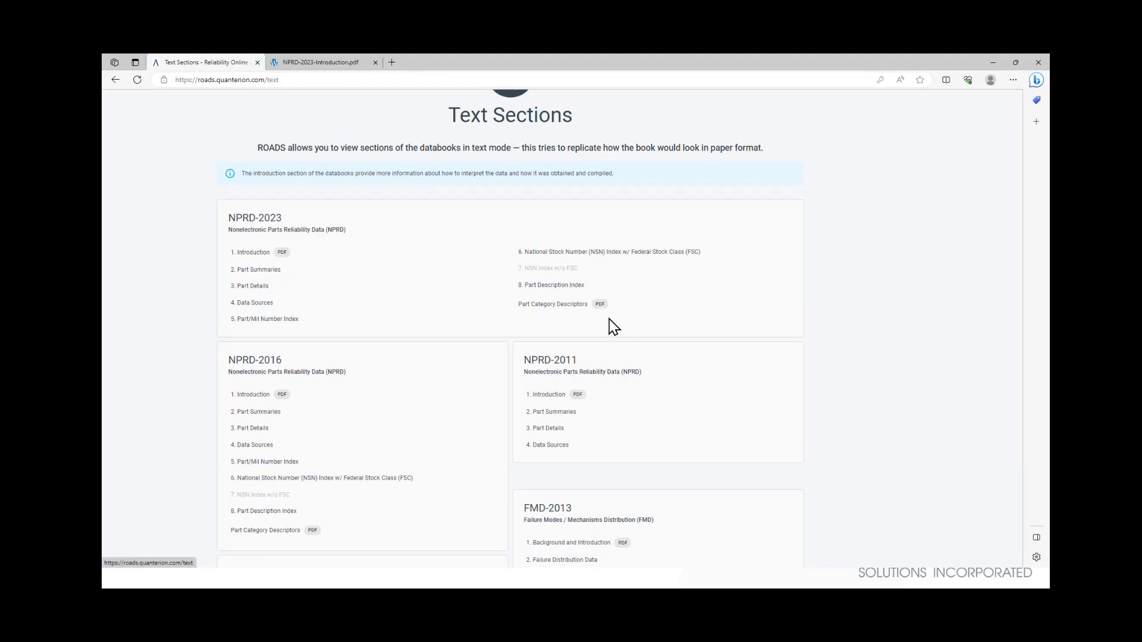
scroll(548, 335, "down", 1)
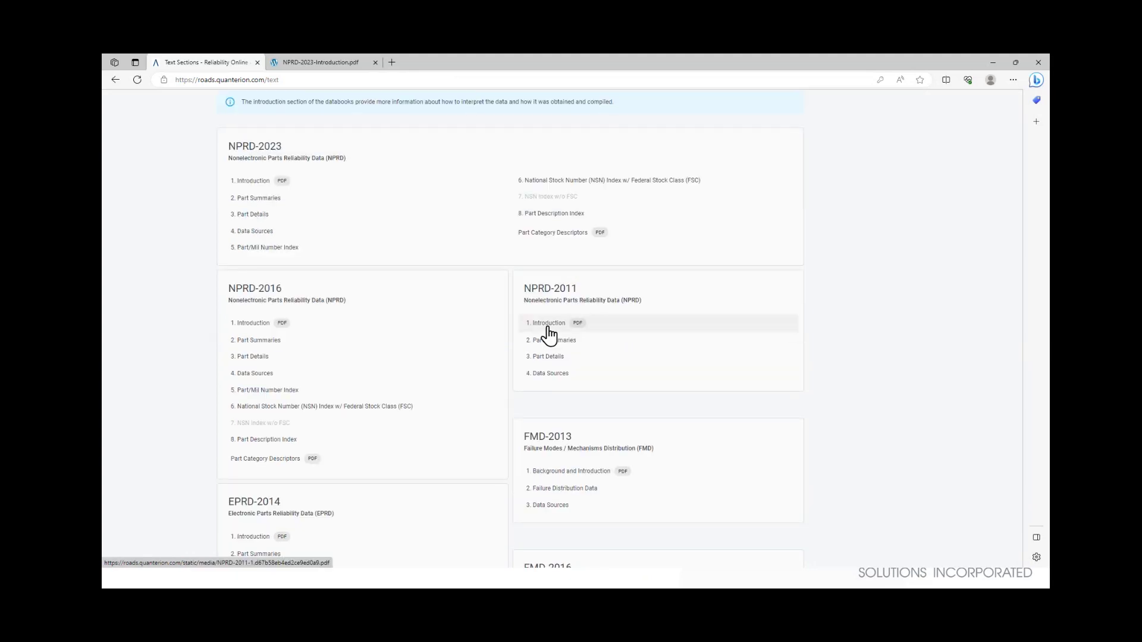
left_click(603, 234)
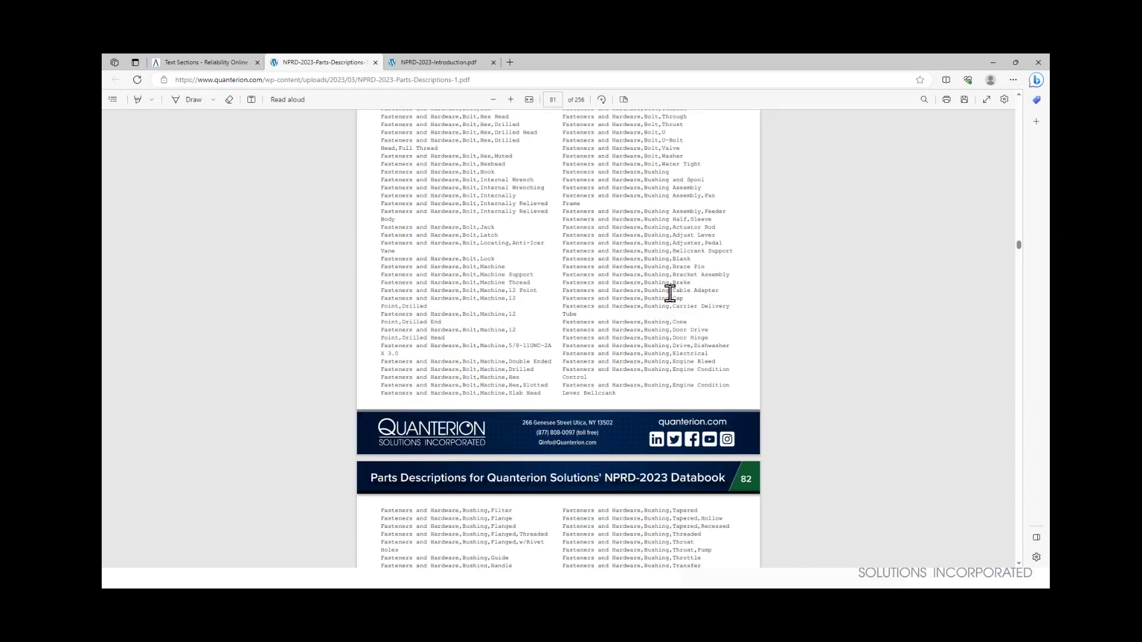
Examine the part description entries around page 81, and return to the document's beginning to view its overview on page 2.
scroll(633, 276, "up", 1)
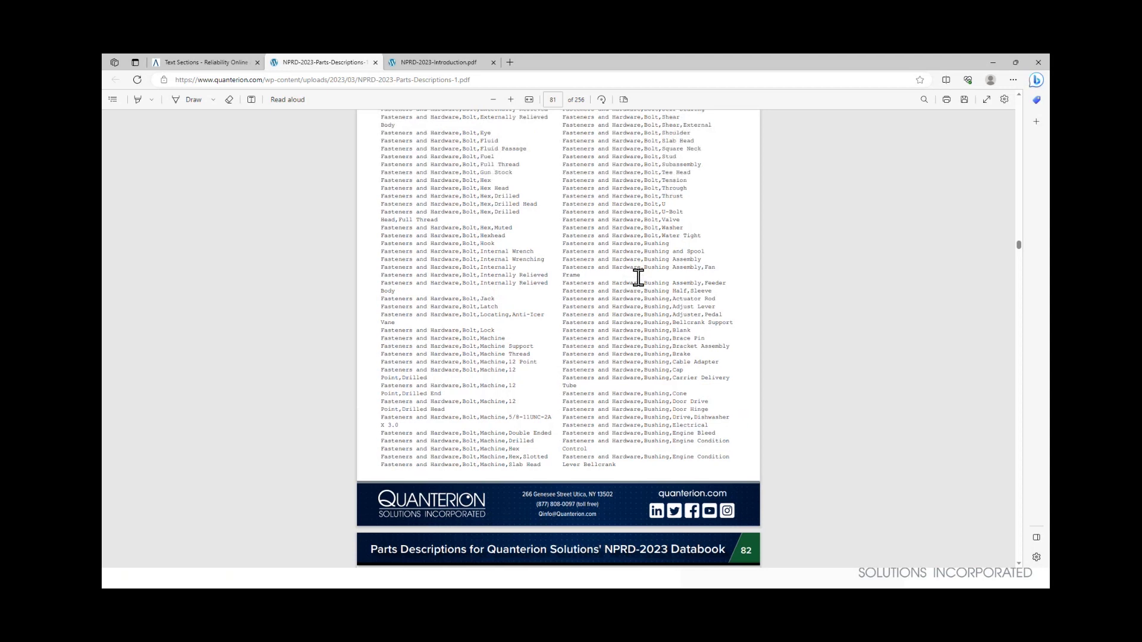
scroll(638, 278, "up", 2)
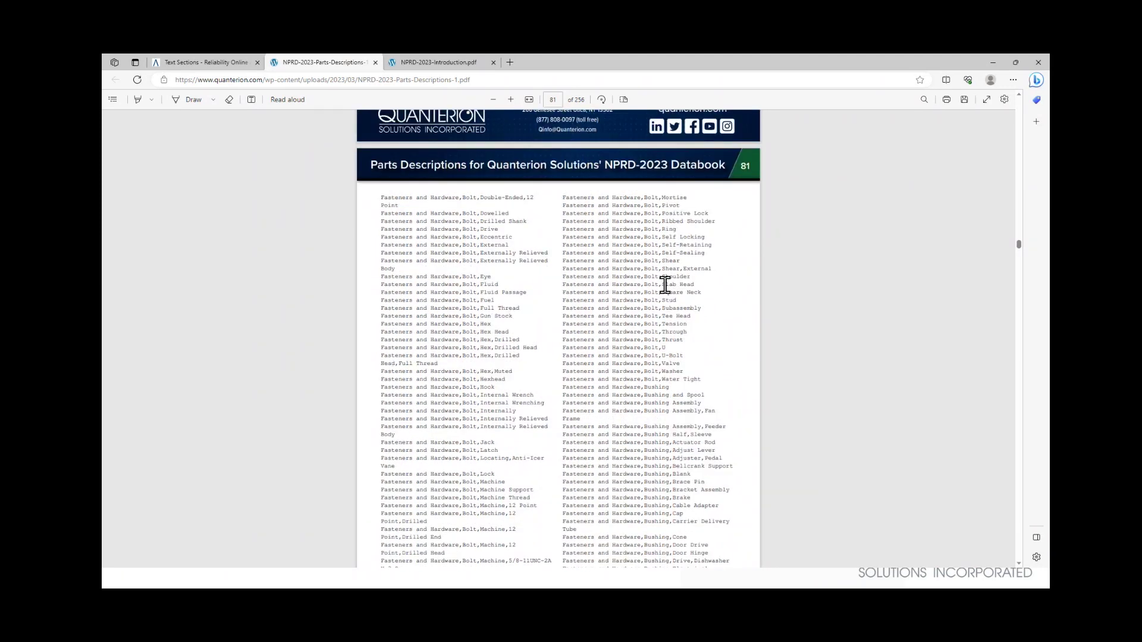
scroll(671, 285, "down", 1)
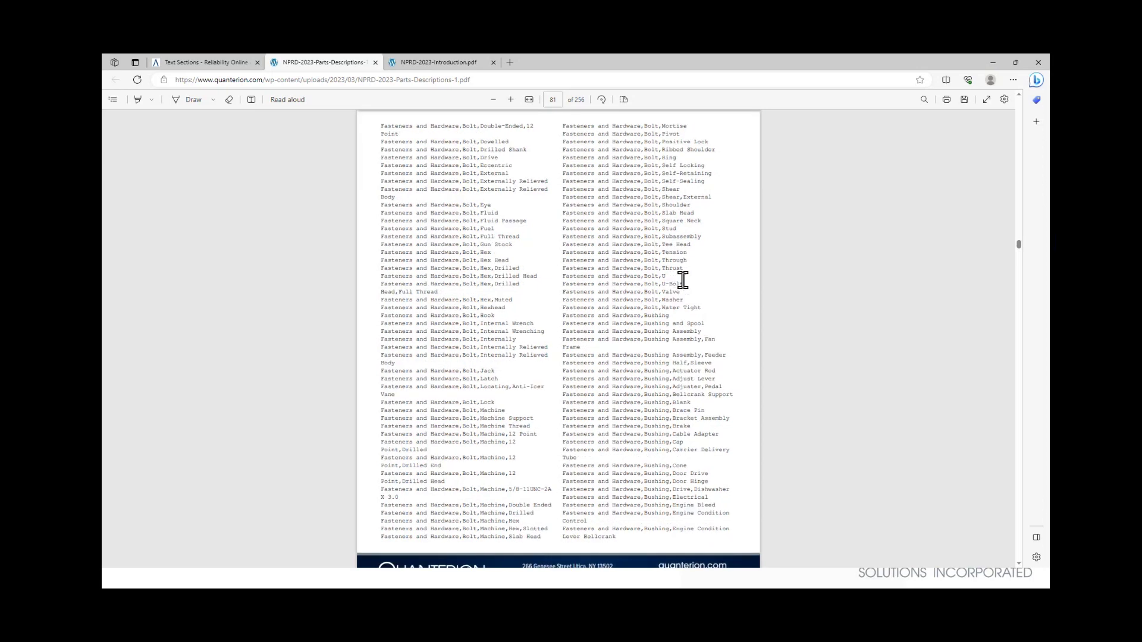
scroll(671, 268, "up", 5)
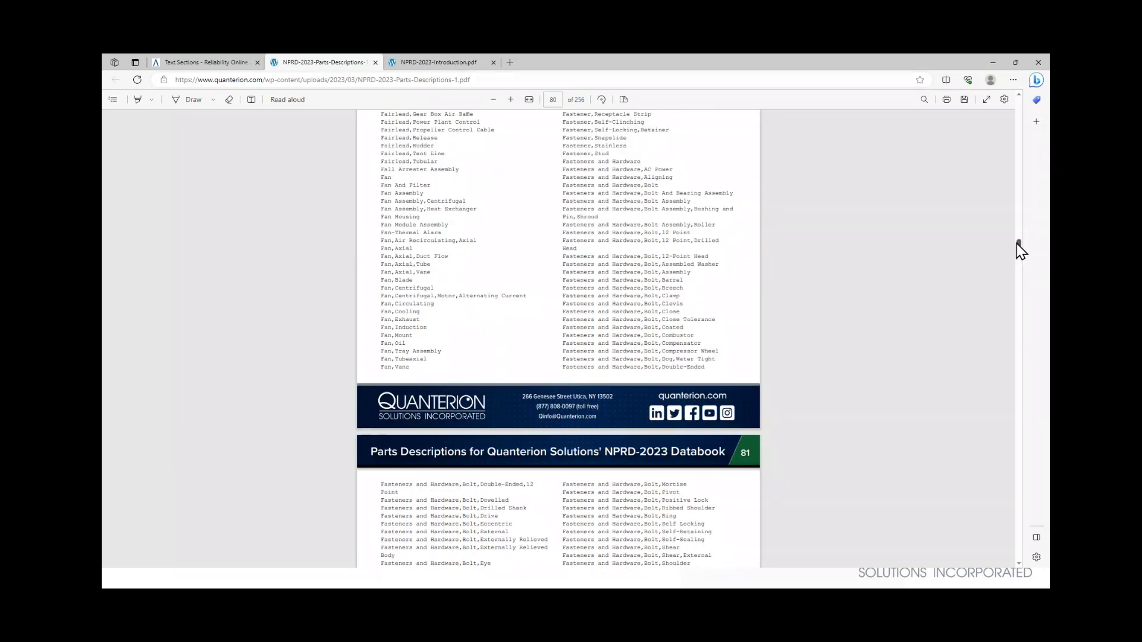
left_click_drag(1018, 245, 1020, 99)
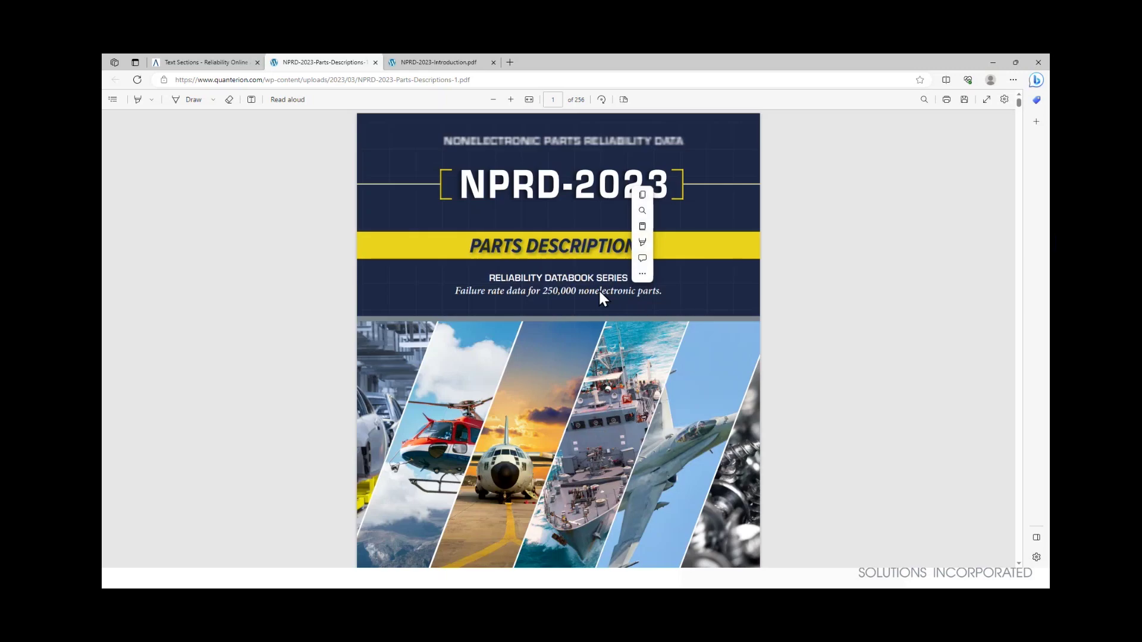
scroll(623, 274, "down", 6)
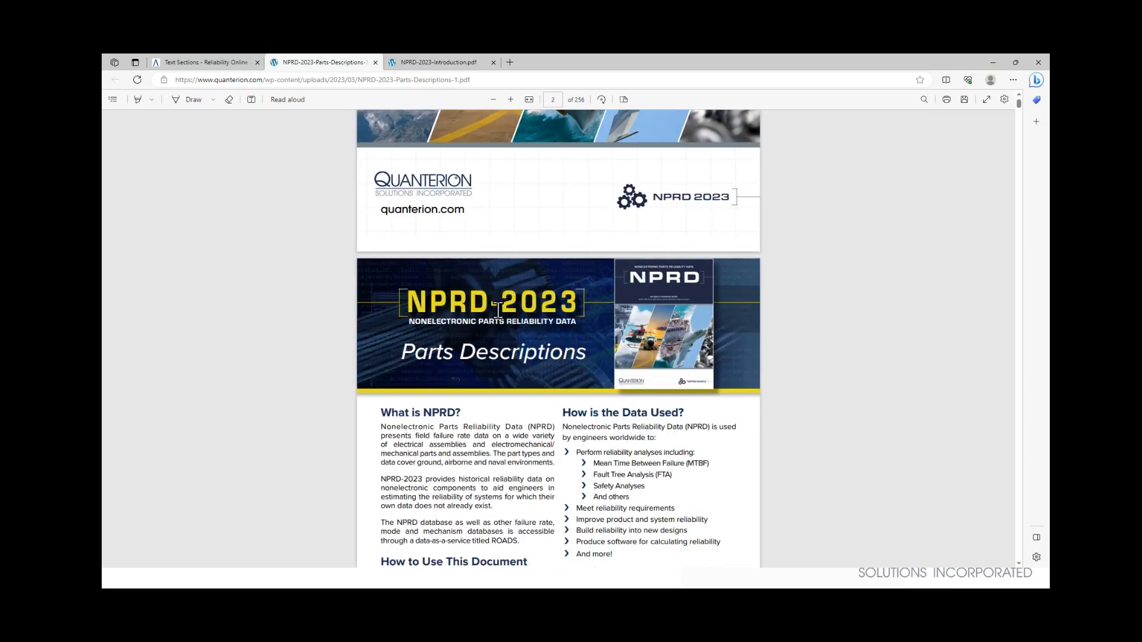
Open the Introduction PDF listed under NPRD-2016 from the Text Sections page, and close its tab again.
left_click(214, 63)
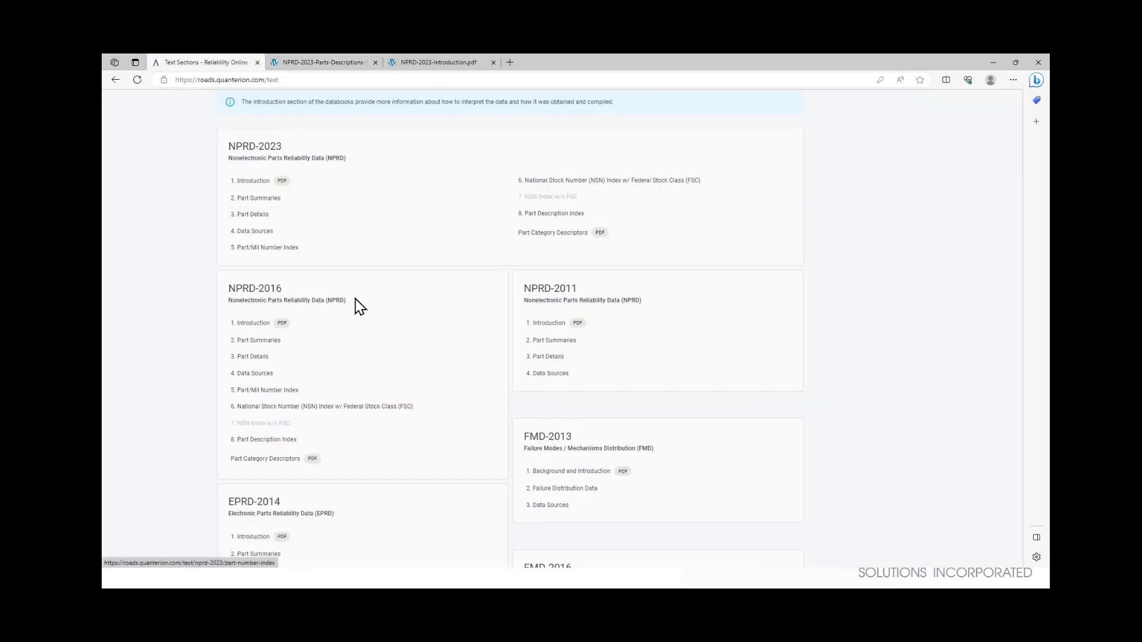
left_click(281, 323)
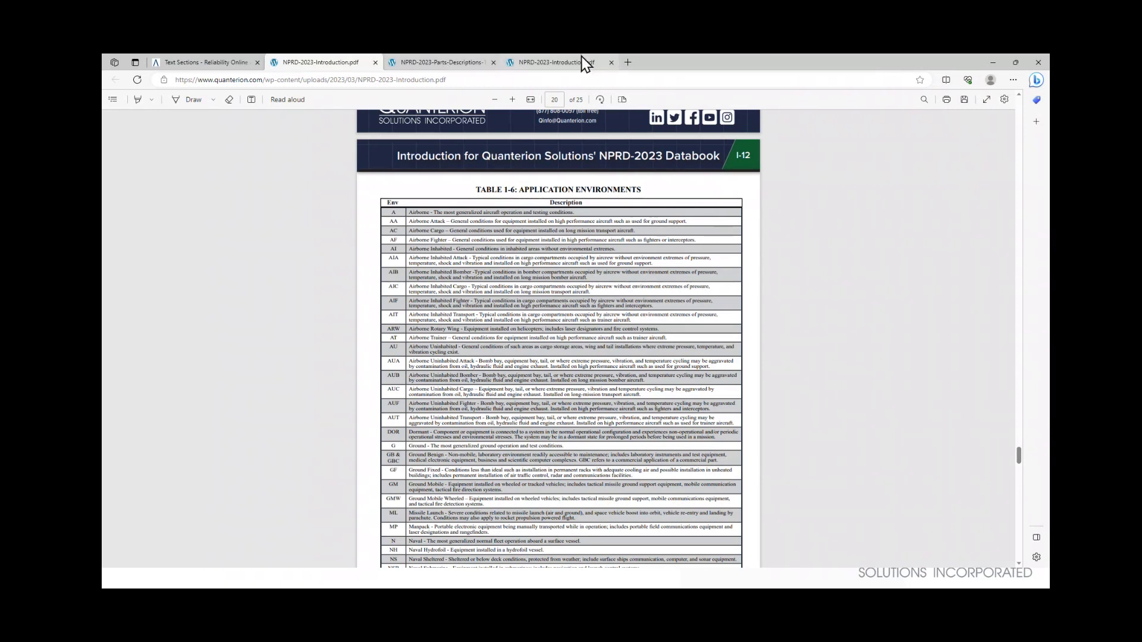
left_click(375, 63)
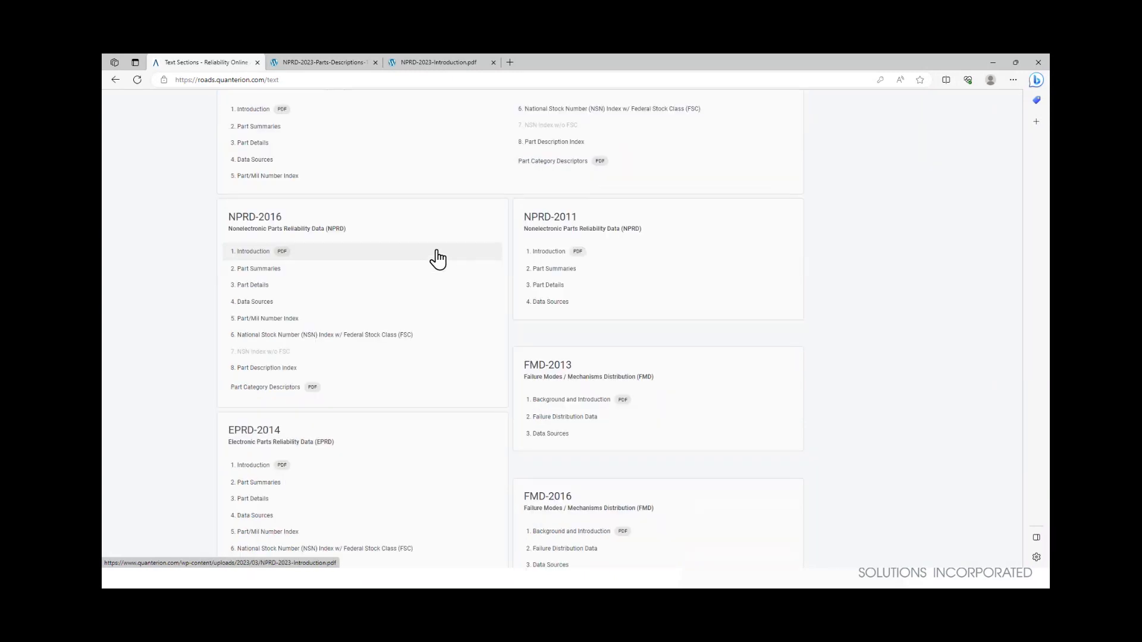
Open the Background and Introduction PDF of FMD-2016 and look through its preface and table of contents.
scroll(433, 254, "down", 3)
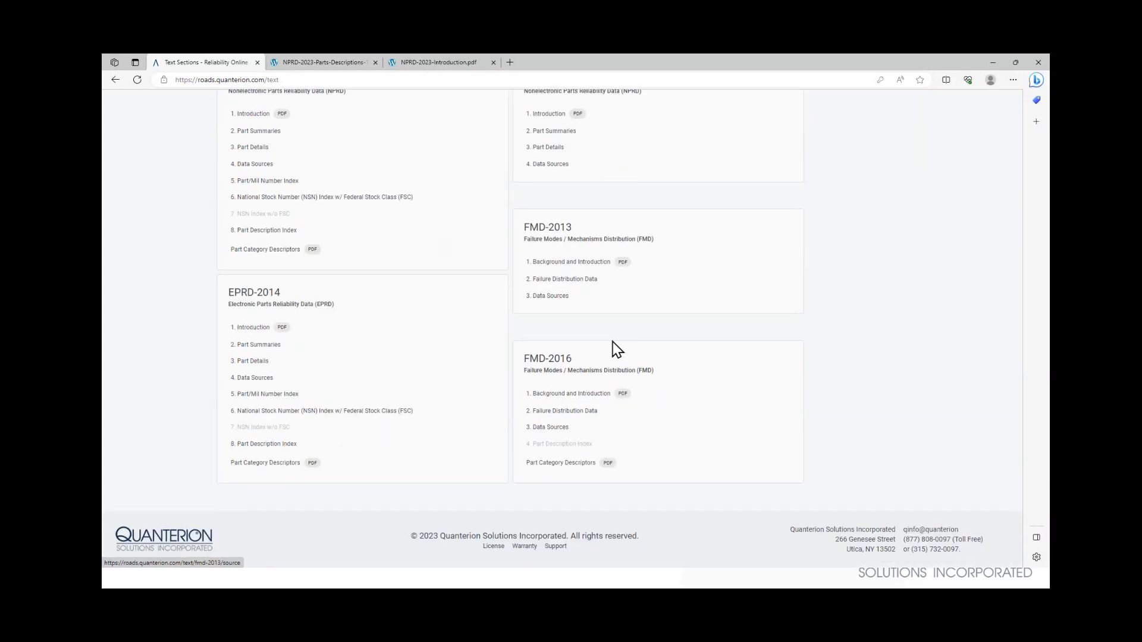
left_click(623, 395)
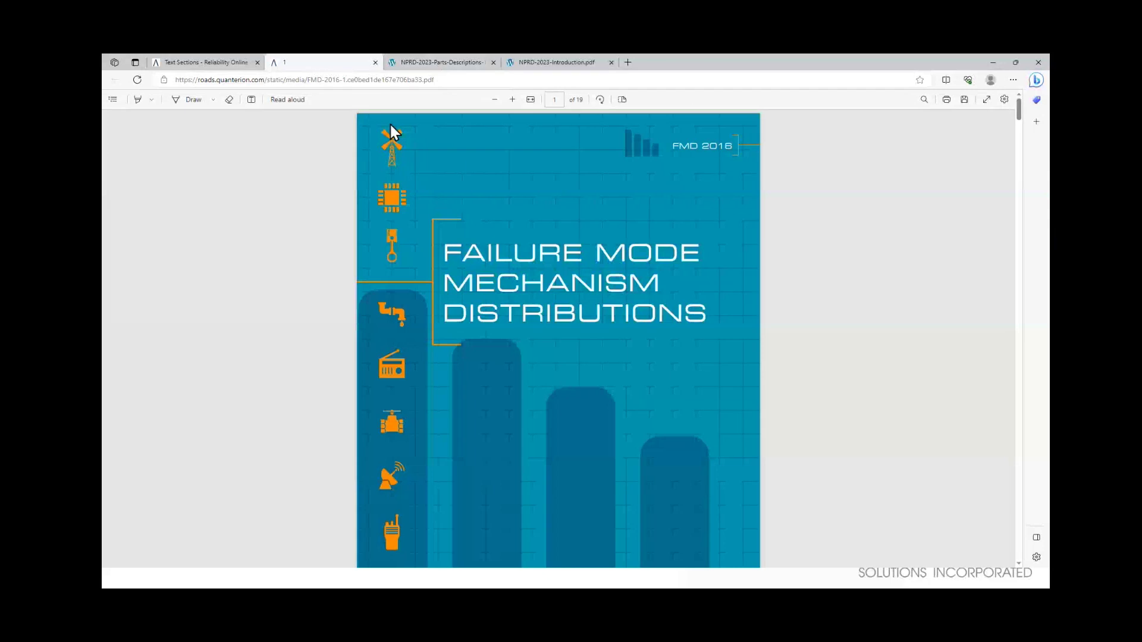
scroll(707, 315, "down", 3)
scroll(702, 303, "up", 3)
scroll(589, 261, "down", 10)
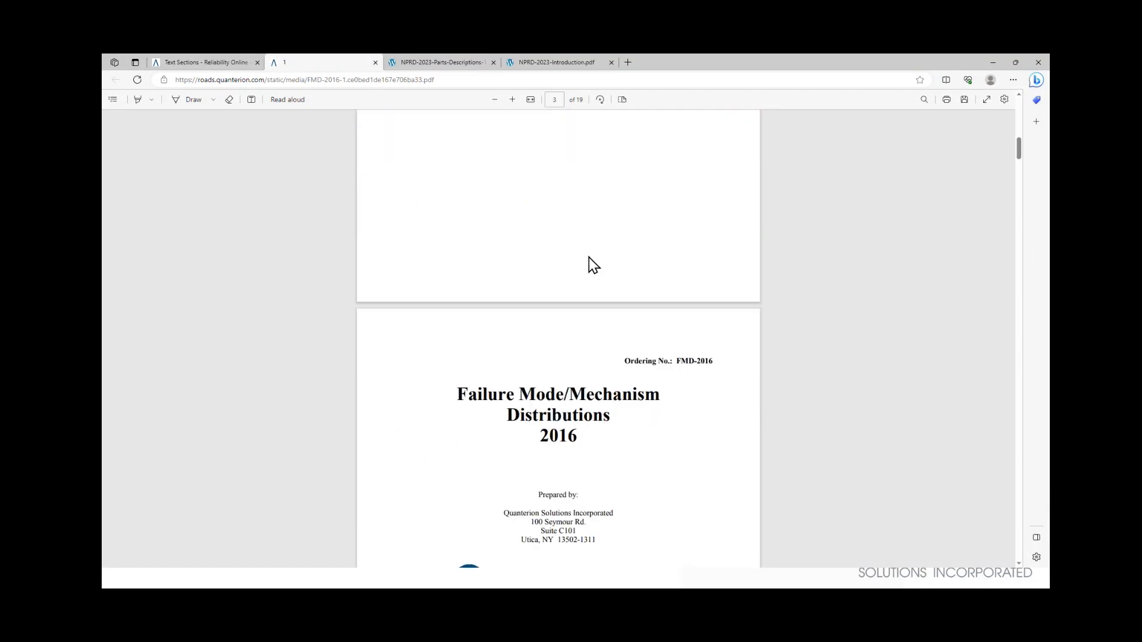
scroll(596, 263, "down", 15)
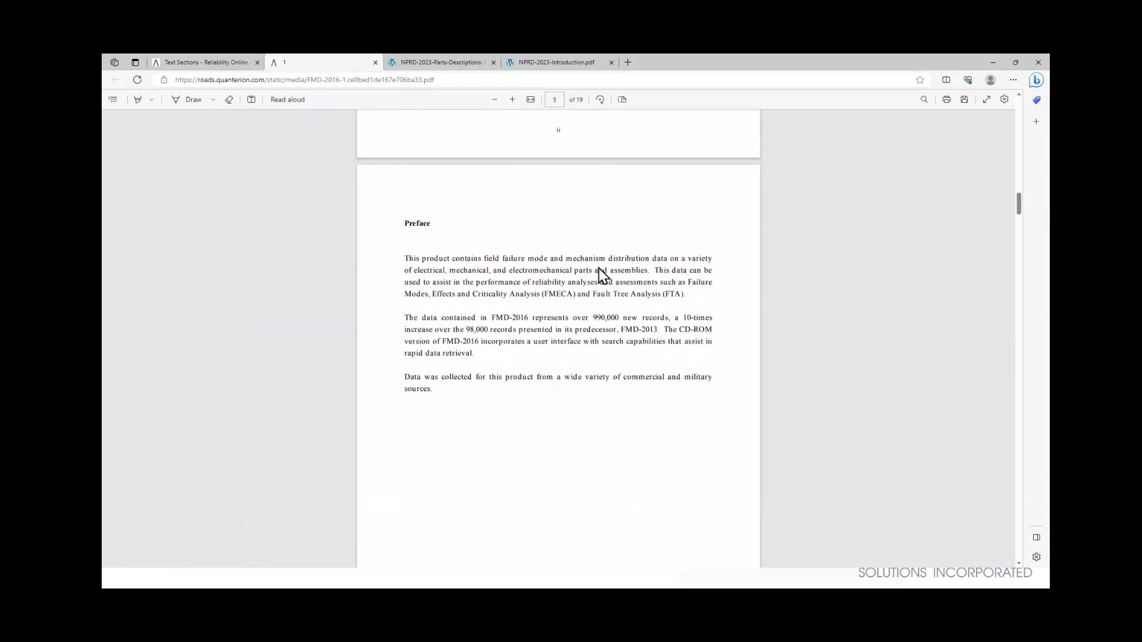
scroll(599, 269, "down", 7)
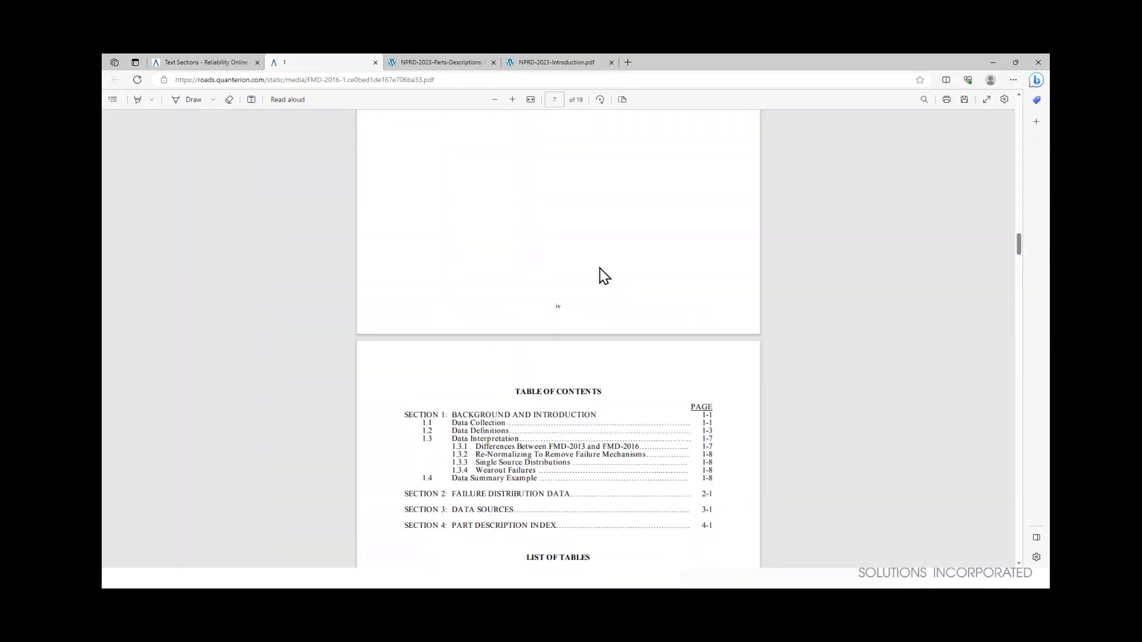
scroll(600, 268, "down", 3)
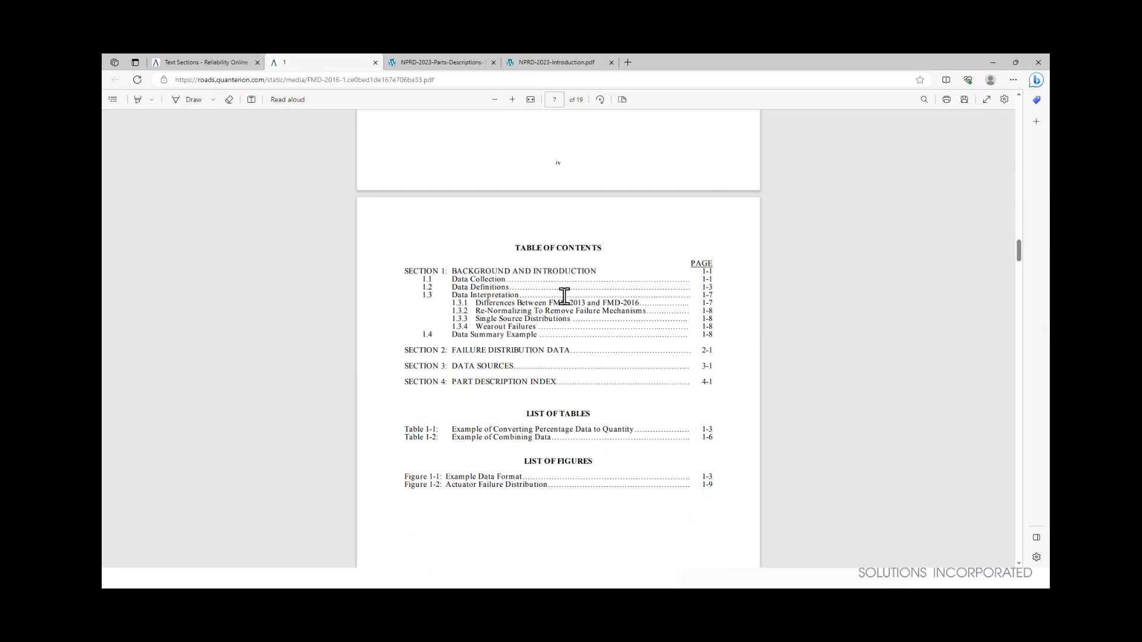
Read through the FMD-2016 introduction from the data definitions on page 11 to the final page, including the Actuator failure distribution example.
scroll(613, 408, "down", 20)
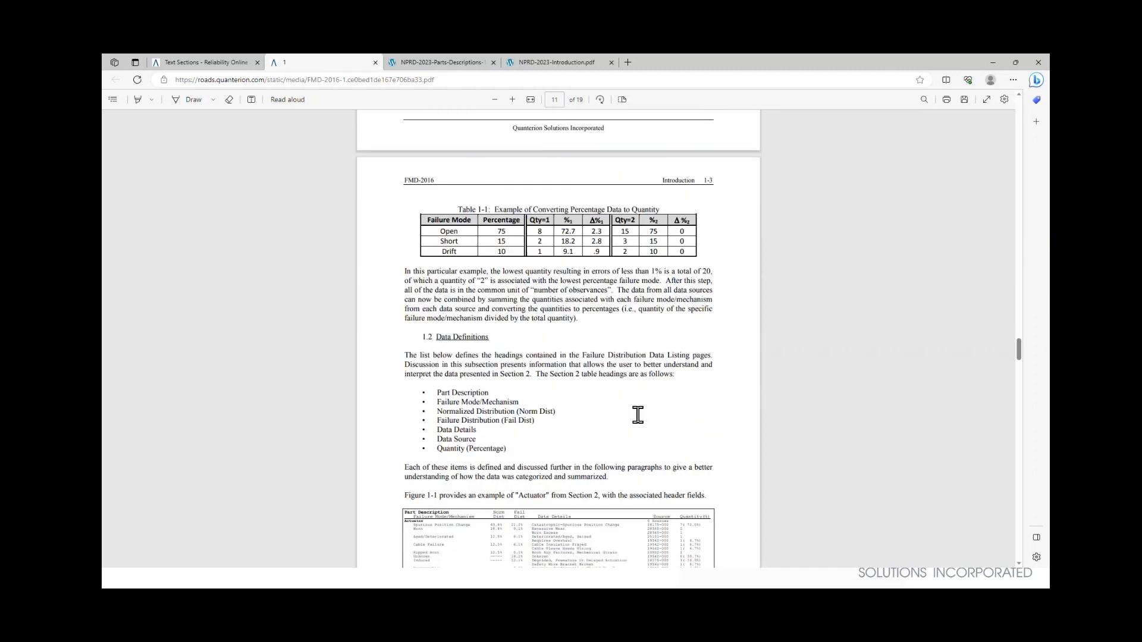
scroll(638, 415, "down", 20)
scroll(635, 423, "down", 20)
scroll(648, 437, "down", 15)
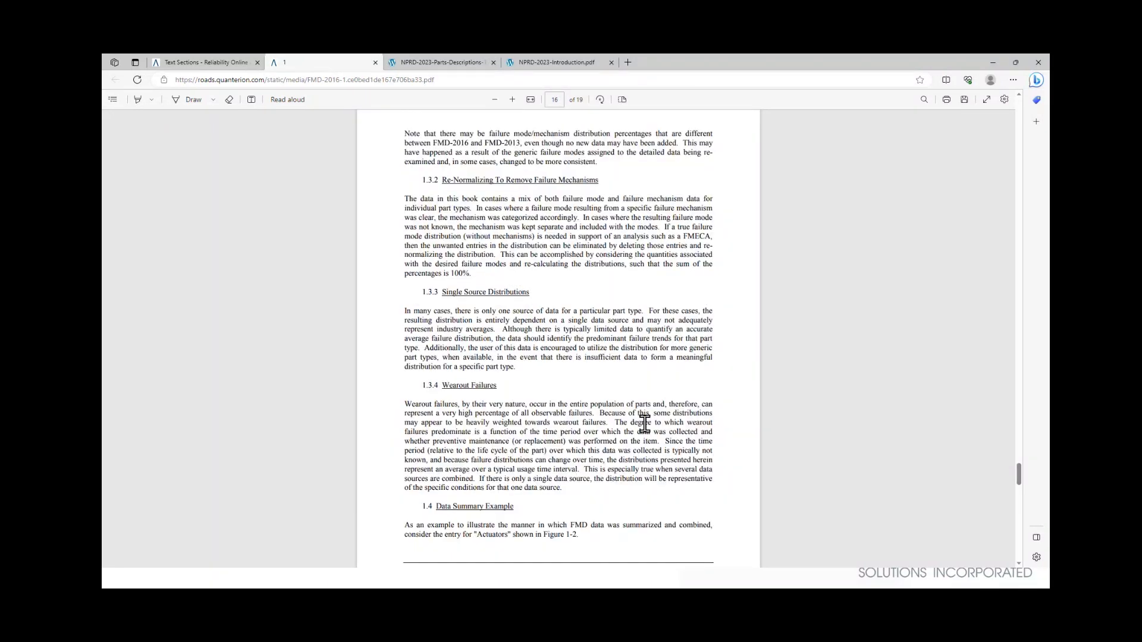
scroll(644, 423, "down", 10)
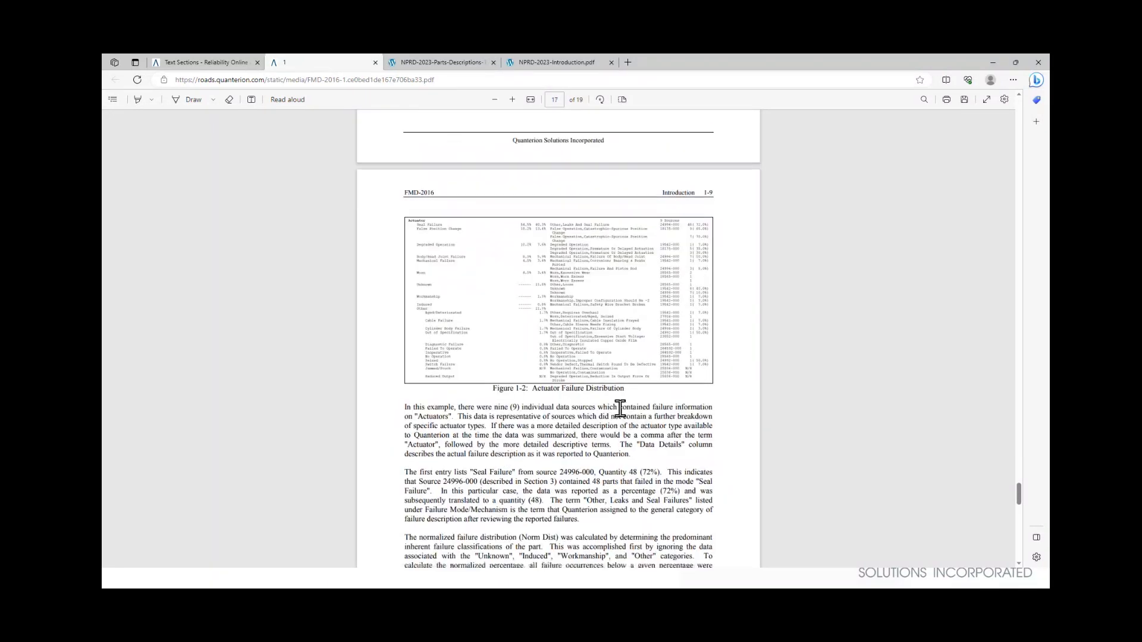
scroll(613, 430, "down", 10)
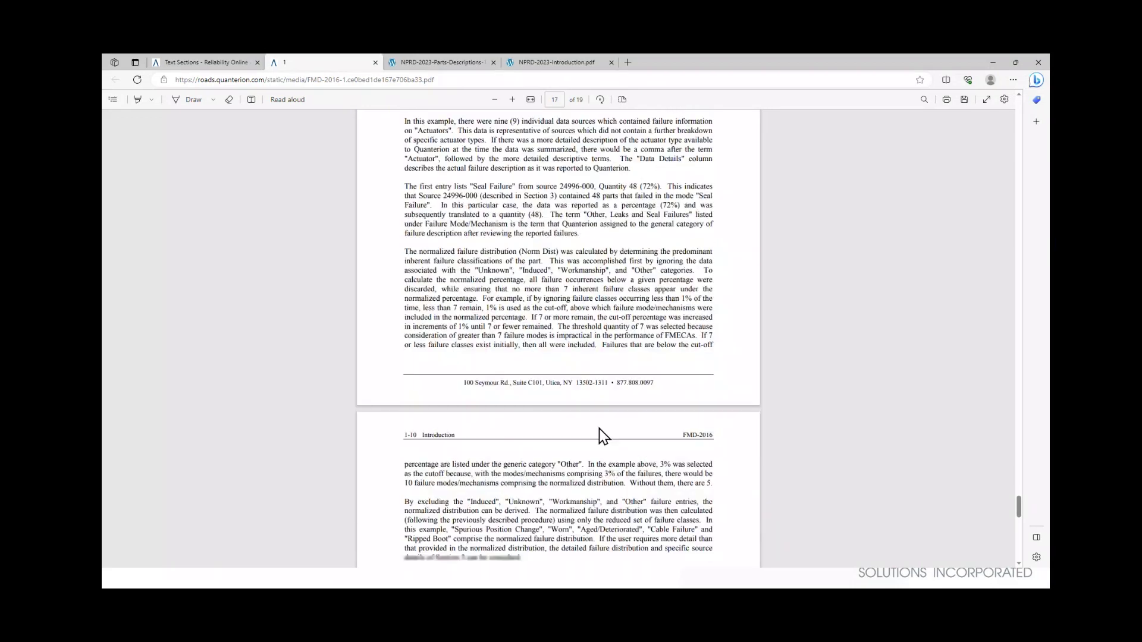
scroll(604, 433, "down", 10)
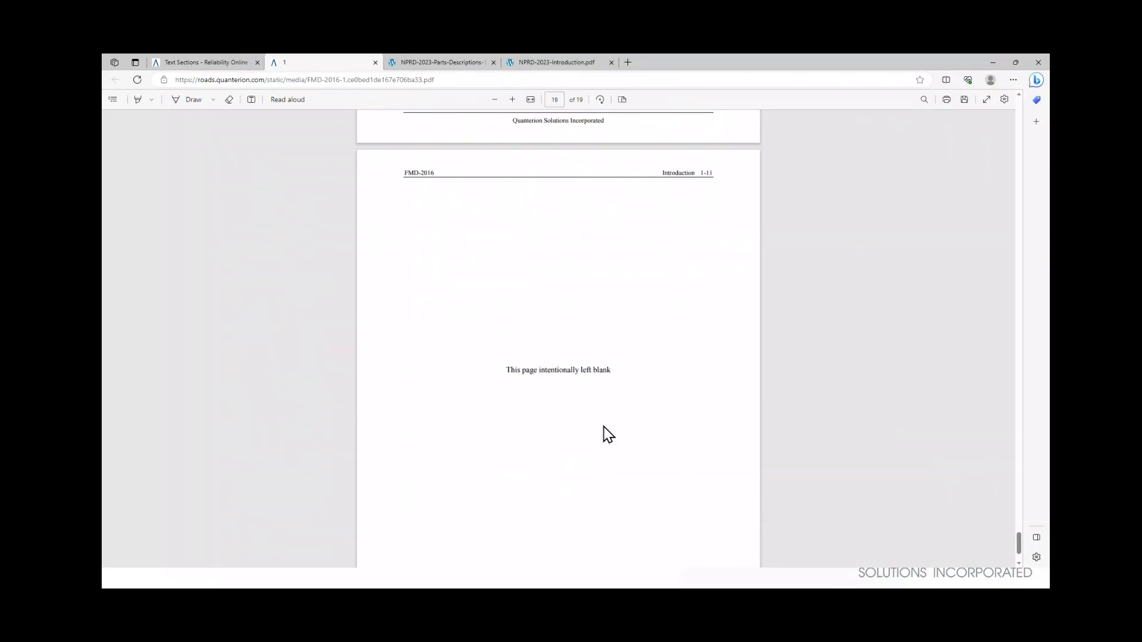
Go back to the Data Details and Data Source descriptions on page 15 and the combining data example in Table 1-2.
scroll(609, 422, "up", 12)
scroll(611, 423, "up", 6)
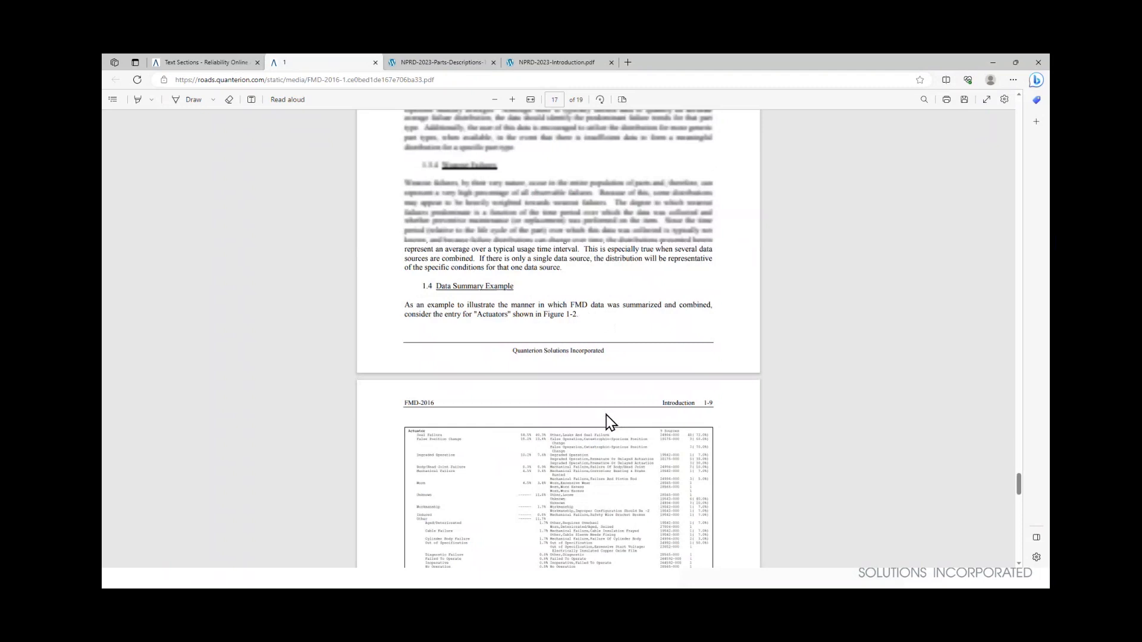
scroll(611, 422, "up", 8)
scroll(609, 422, "up", 3)
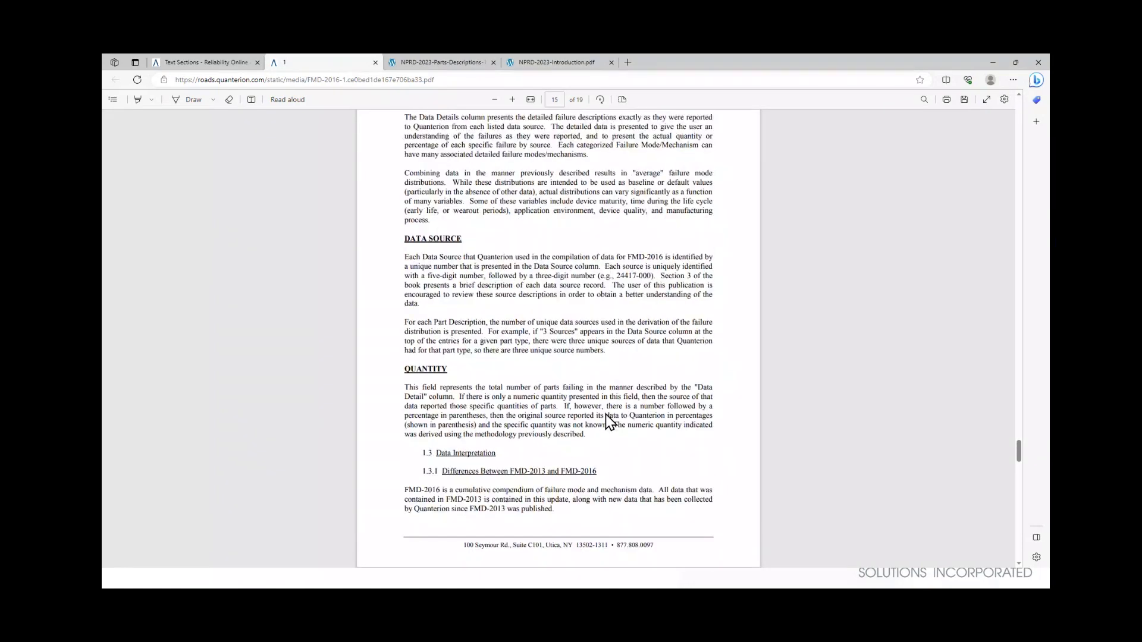
scroll(610, 423, "up", 6)
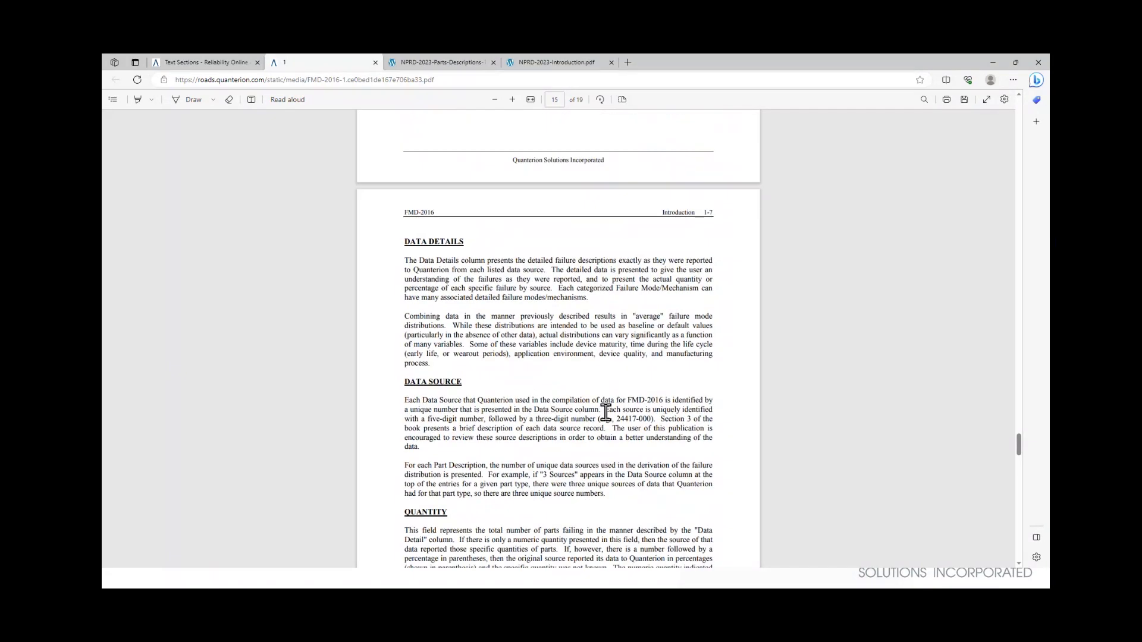
scroll(604, 411, "up", 2)
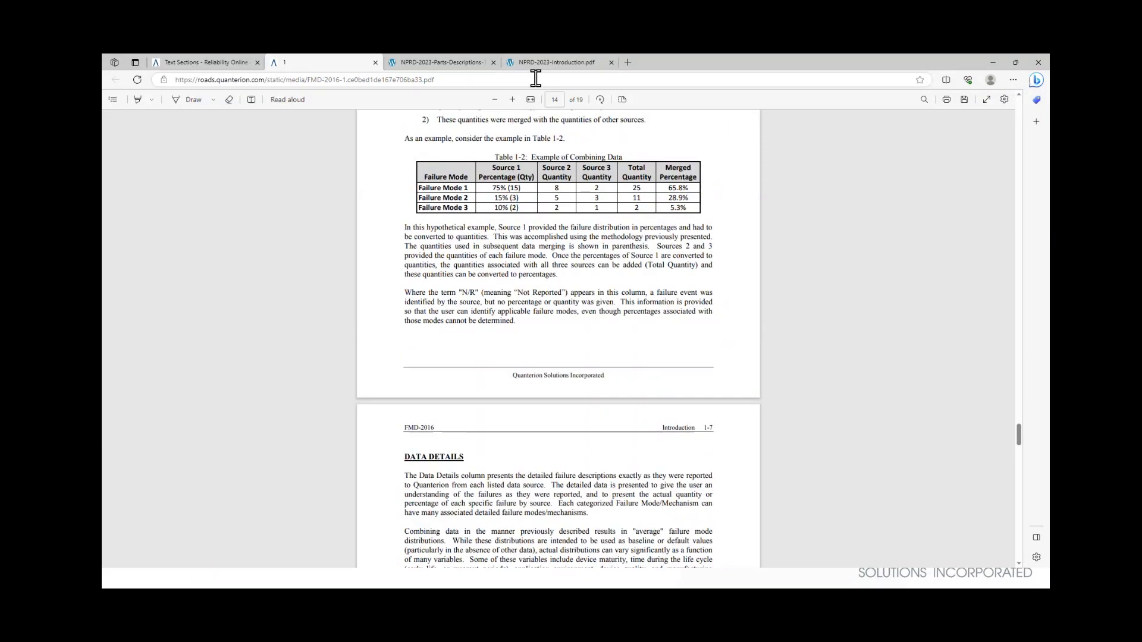
Search the web for LANDANDMARITIMEAPPS.DLA in a new browser tab.
left_click(632, 61)
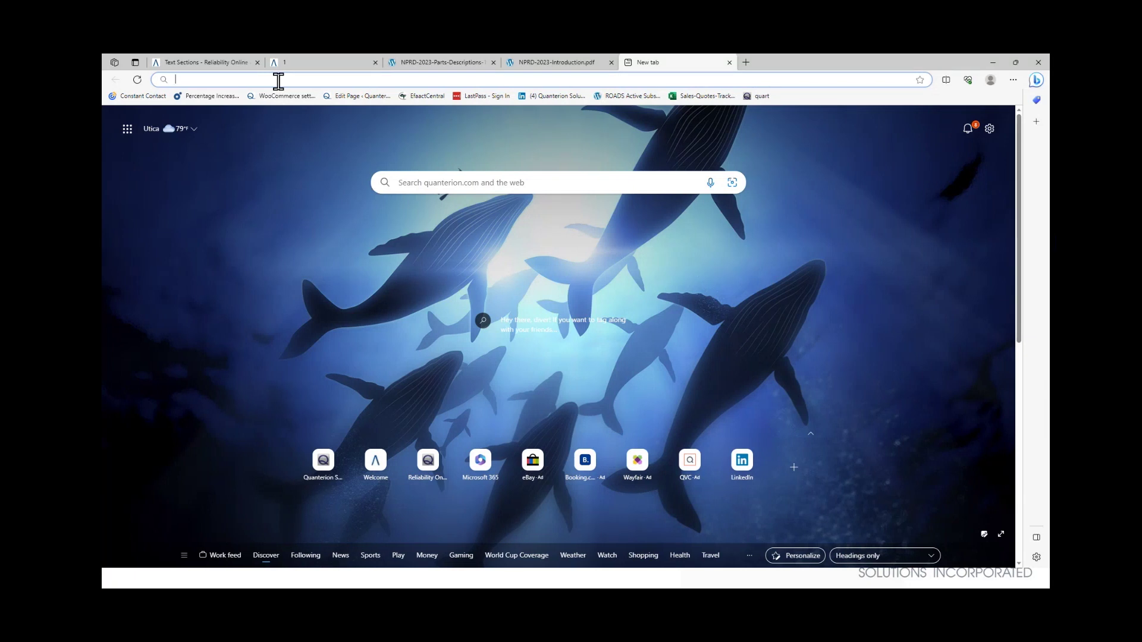
type("LAN")
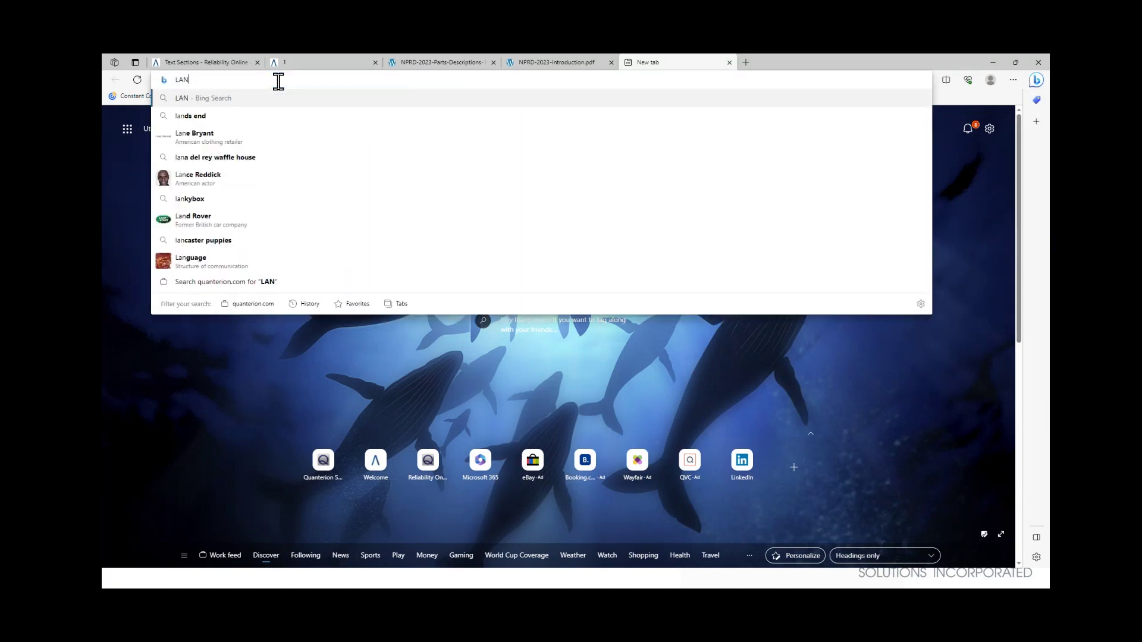
type("DANDMARI")
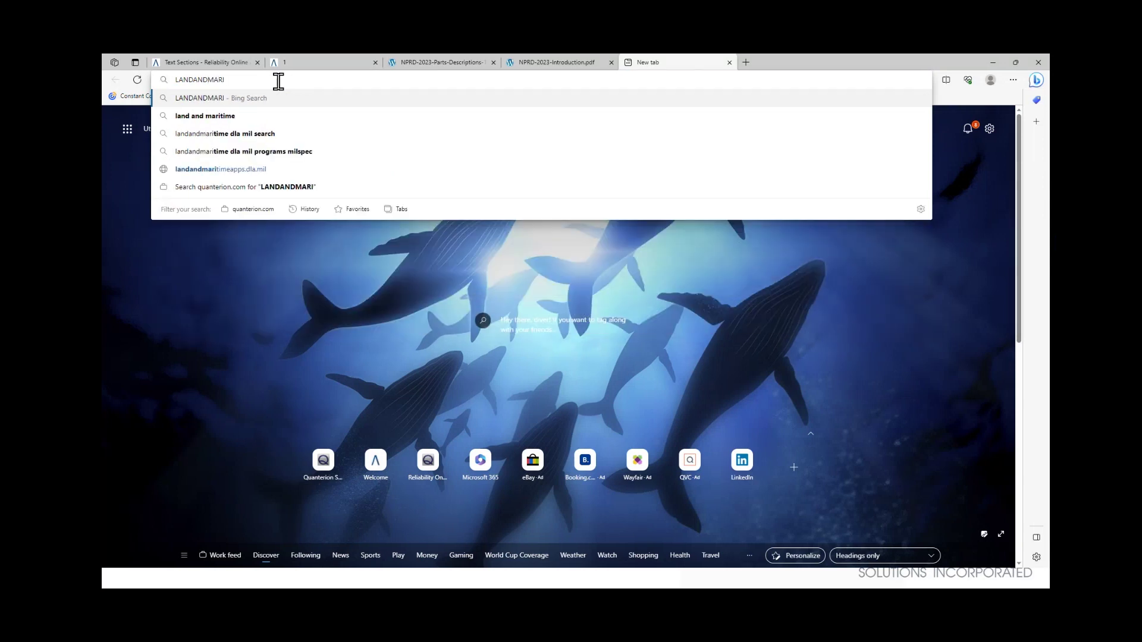
type("TIME")
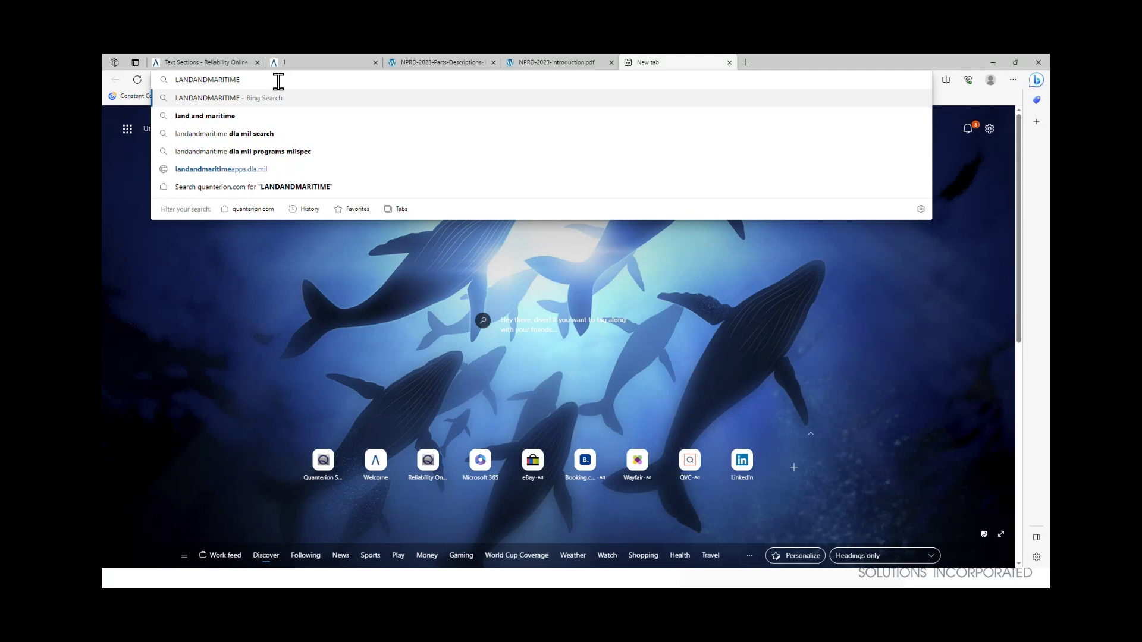
type("APPS.DLA")
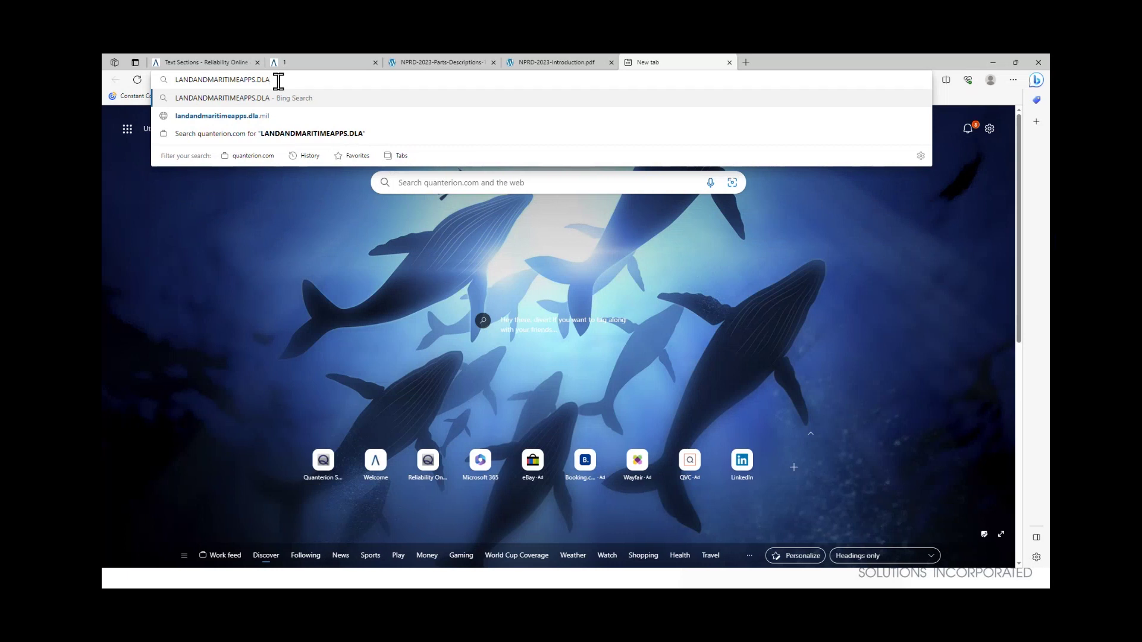
key("Return")
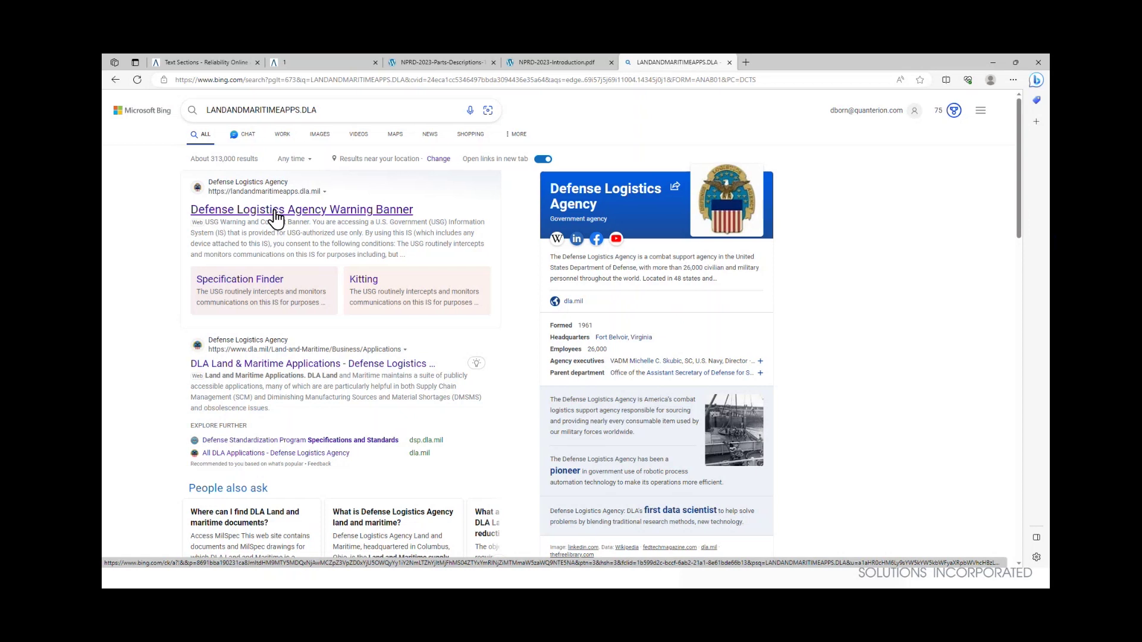
Open the Defense Logistics Agency Warning Banner result, accept the USG consent banner, and open the Parts Search application.
left_click(275, 210)
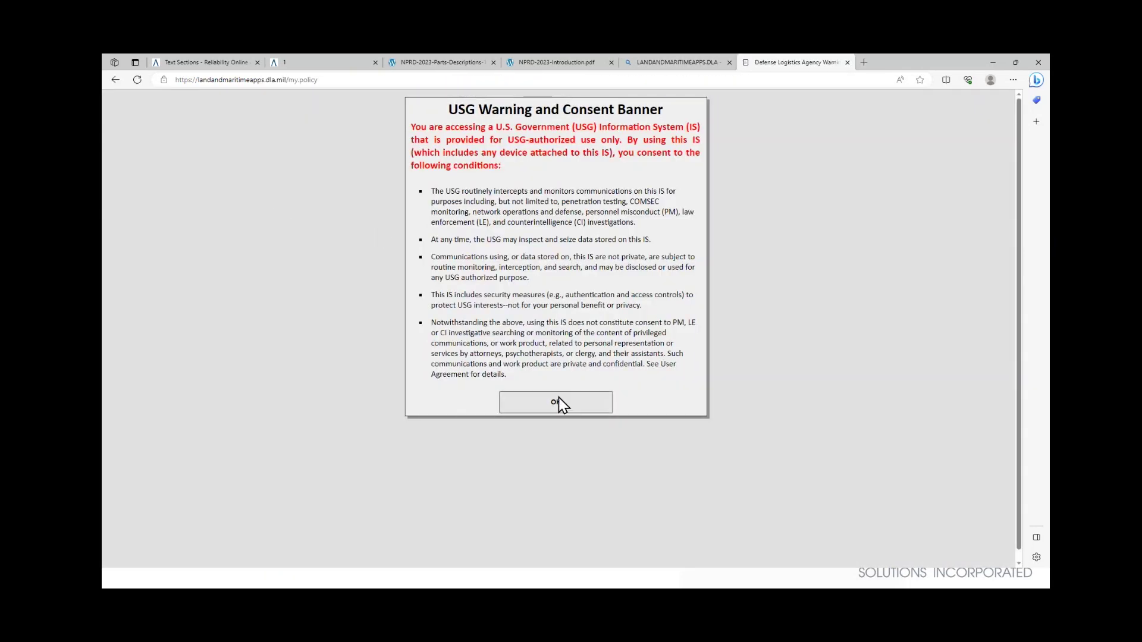
left_click(559, 400)
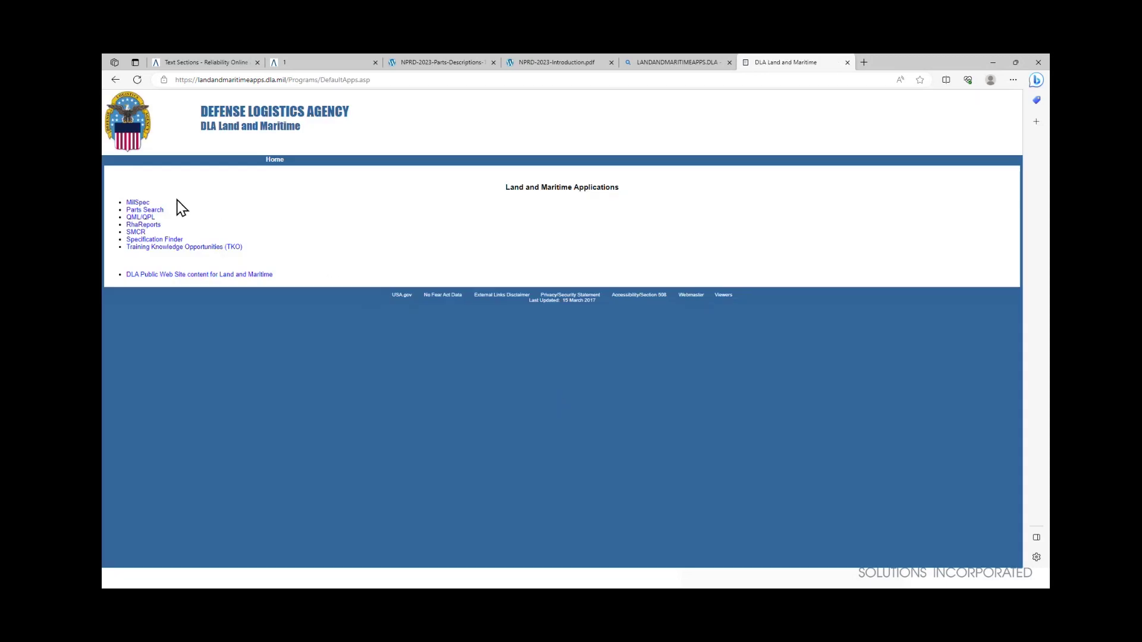
left_click(136, 212)
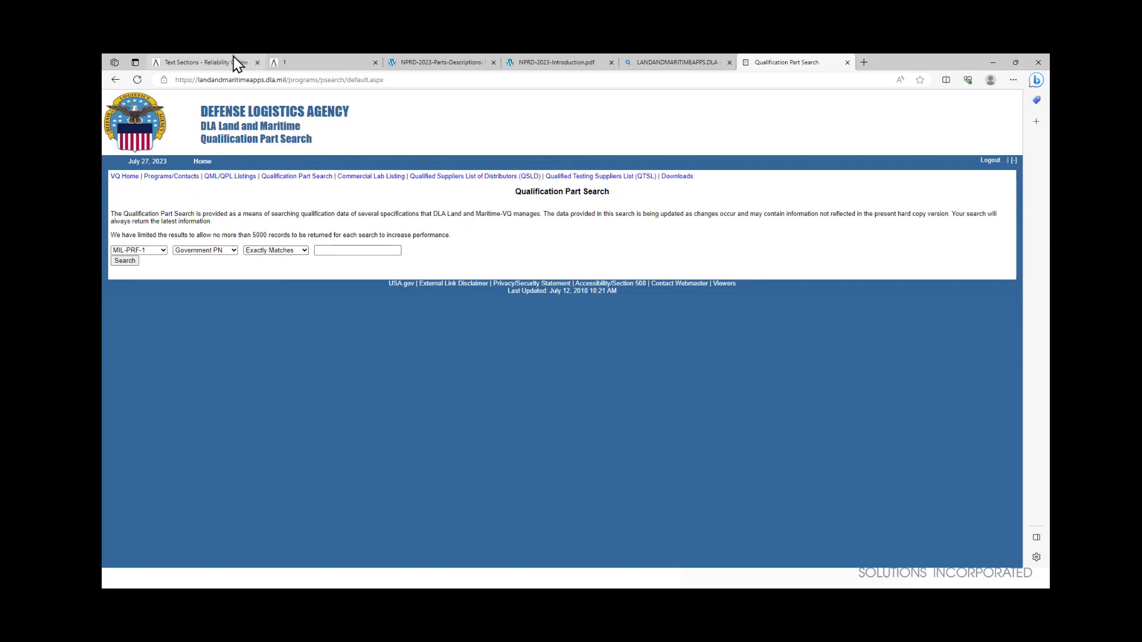
Return to the ROADS Text Sections page and open the Search ROADS page from it.
mouse_move(173, 62)
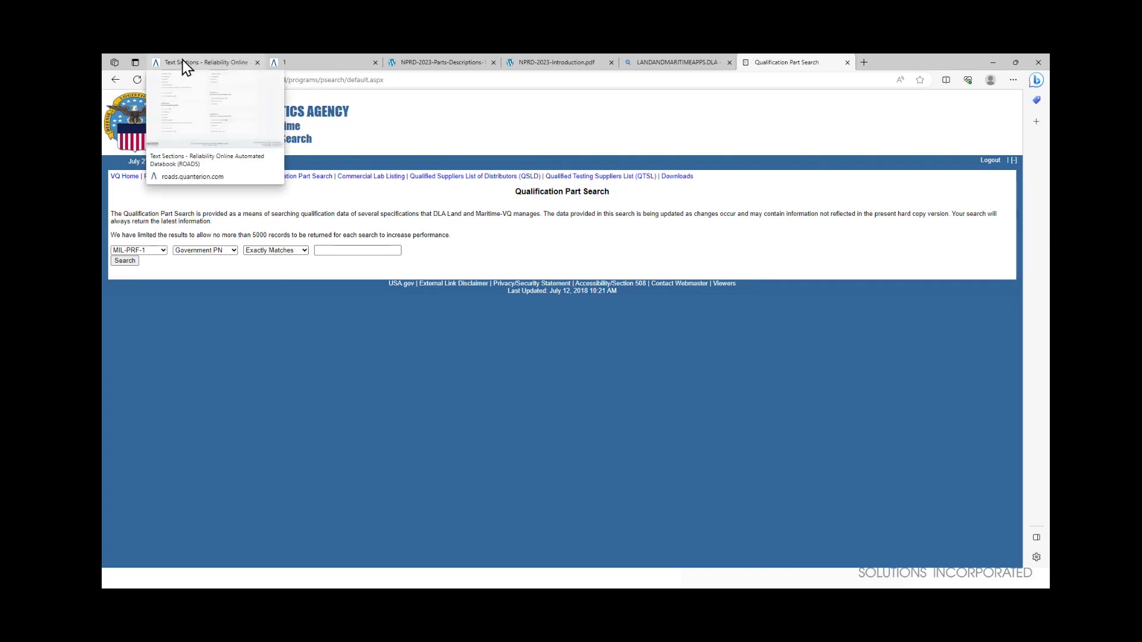
left_click(186, 63)
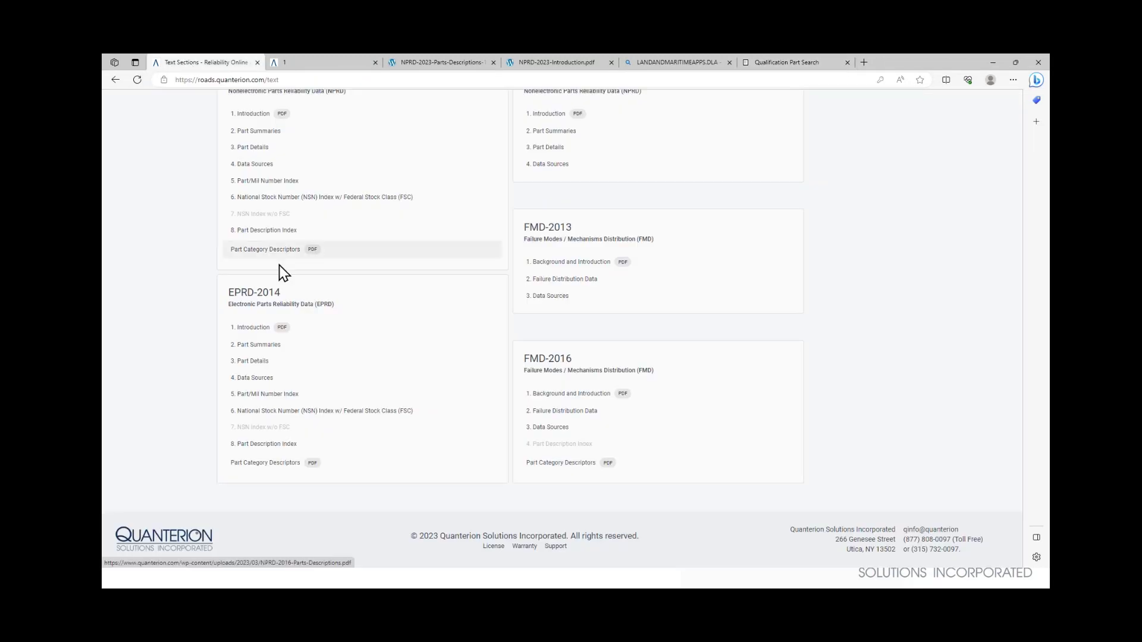
scroll(487, 328, "up", 10)
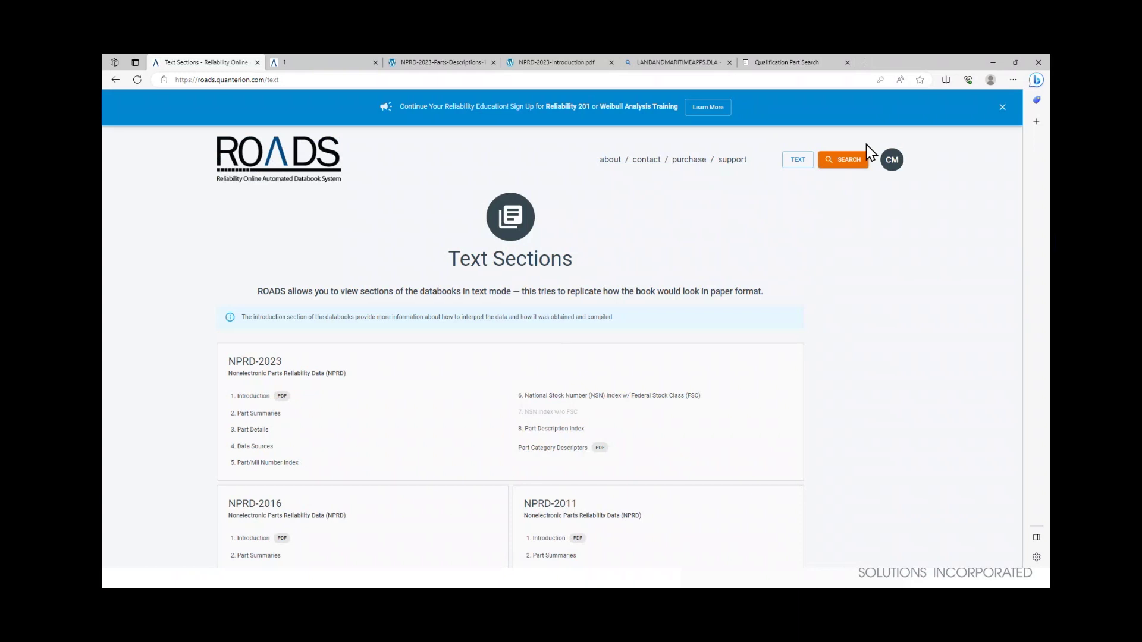
left_click(847, 167)
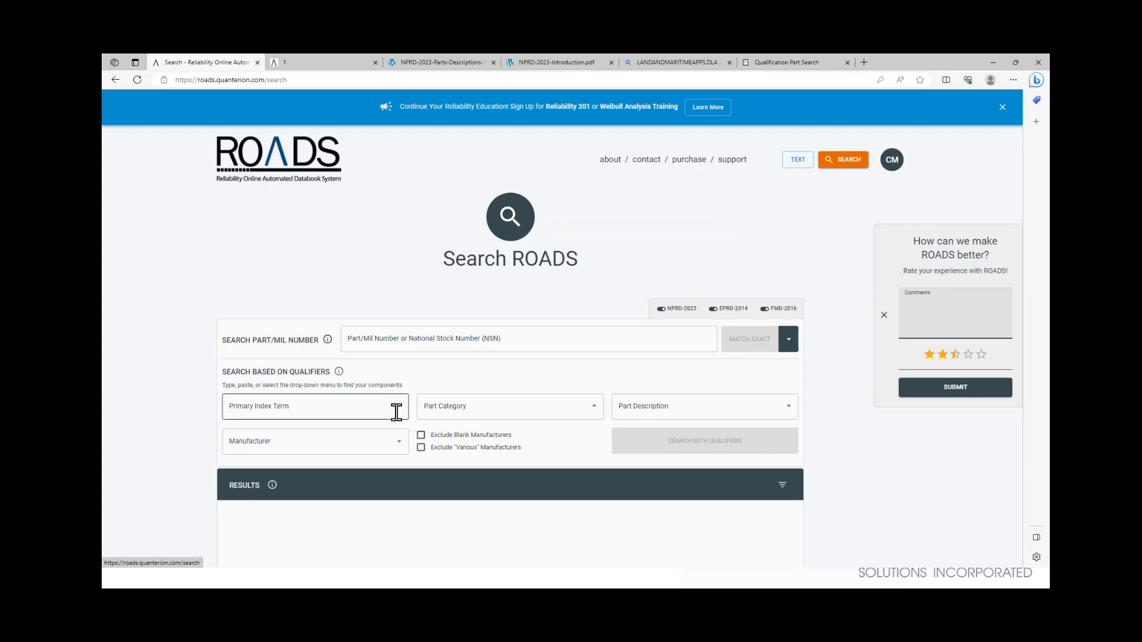
Look up "brake" among the Primary Index Term options and review the suggested terms.
left_click(331, 404)
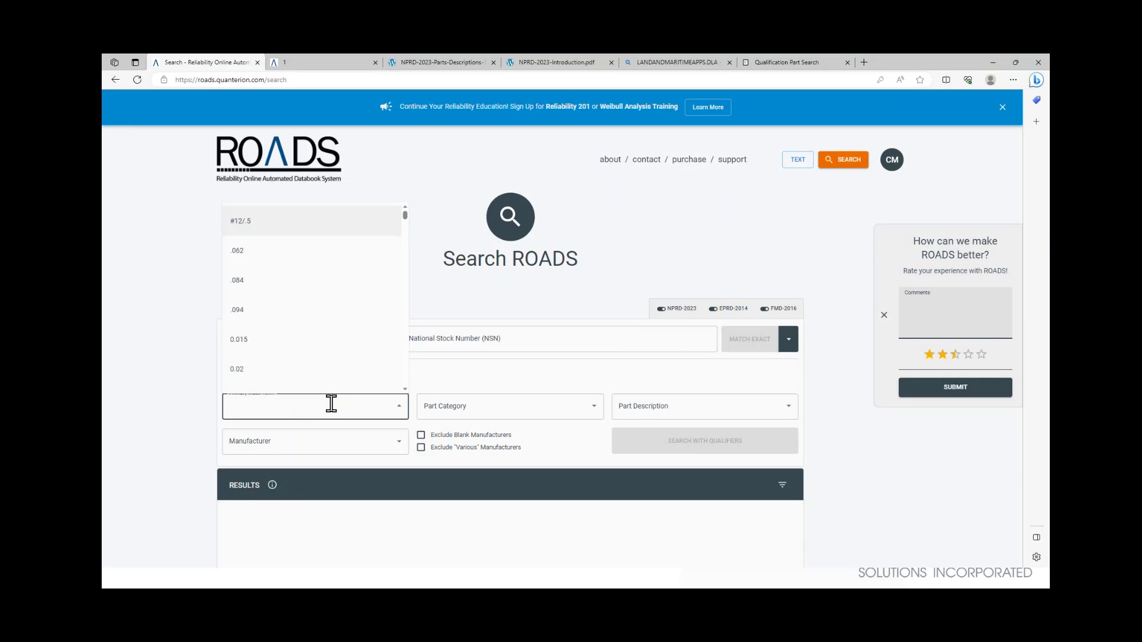
type("brake")
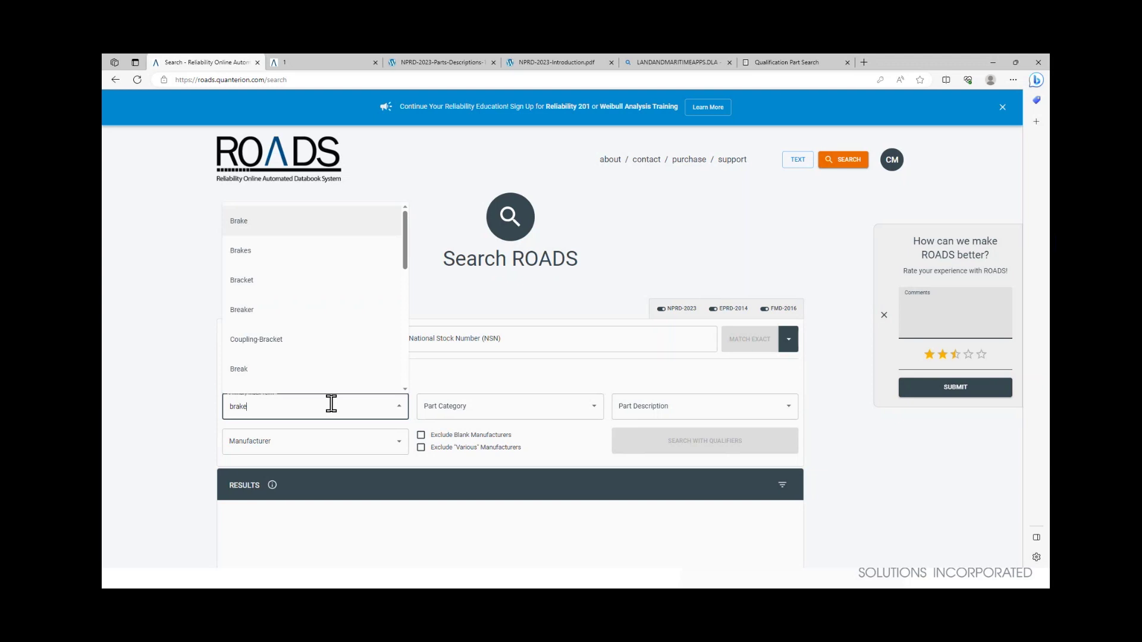
scroll(331, 314, "down", 2)
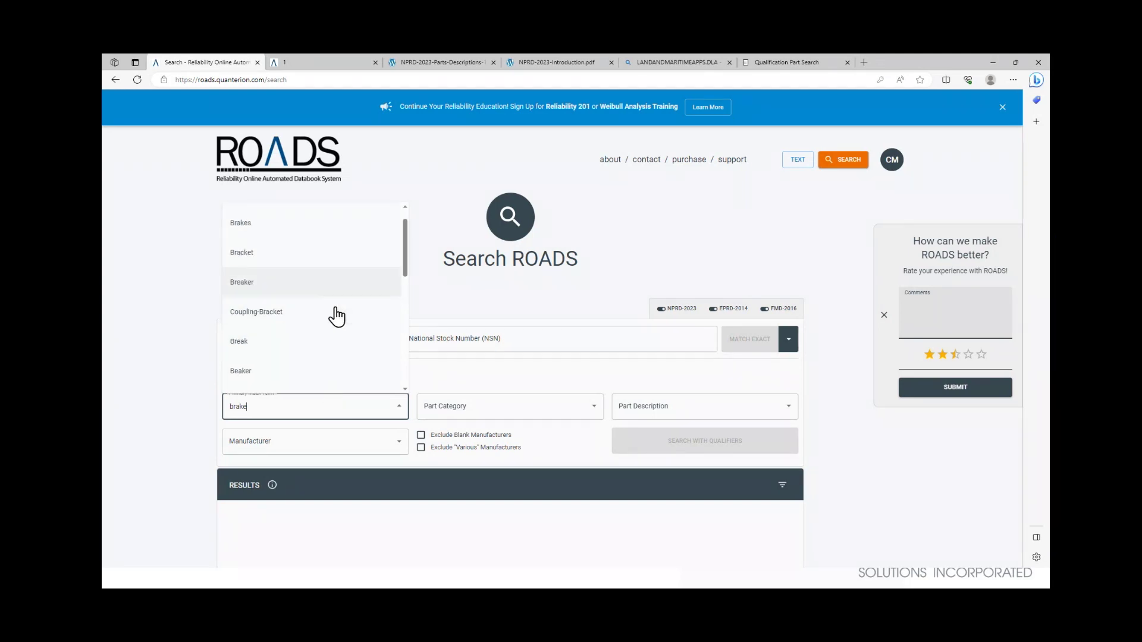
scroll(344, 313, "down", 1)
scroll(345, 311, "down", 5)
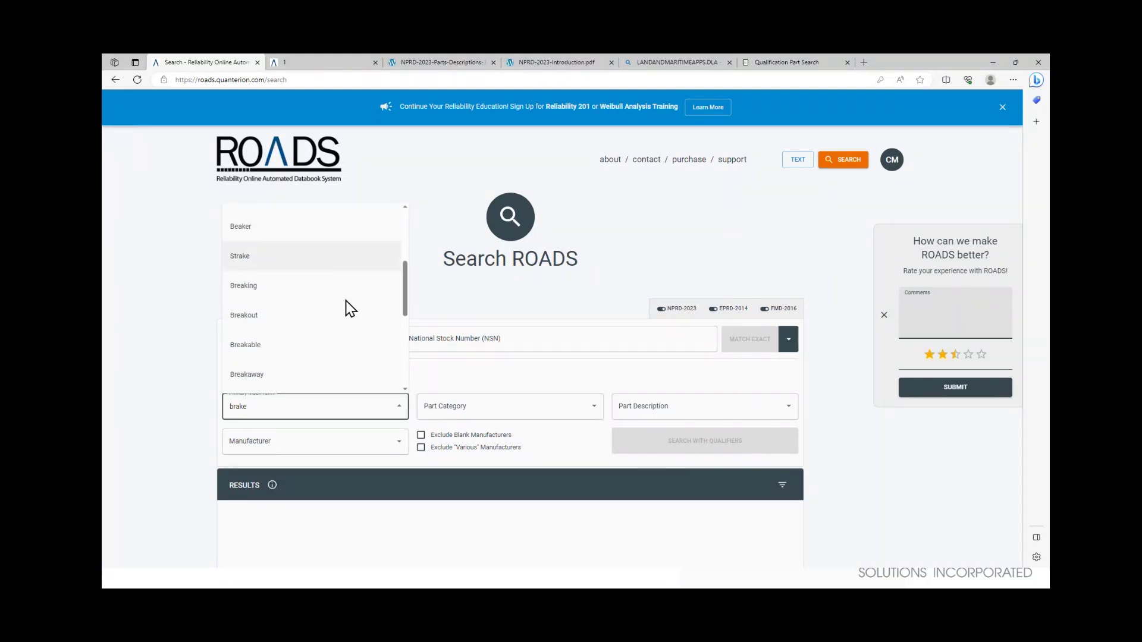
scroll(346, 309, "down", 4)
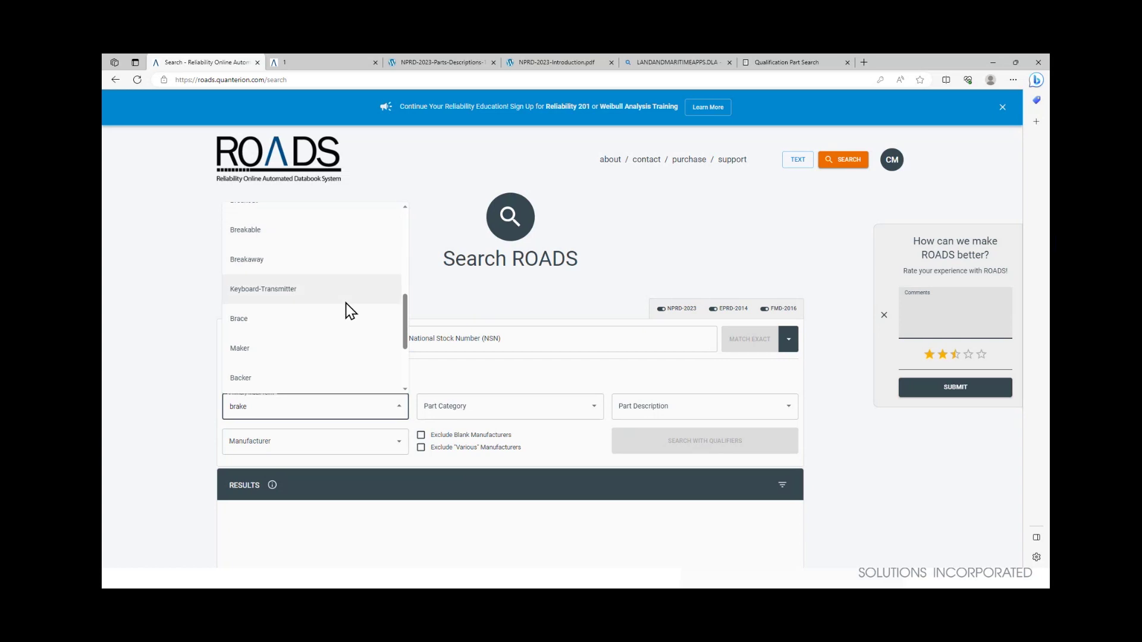
scroll(347, 310, "up", 10)
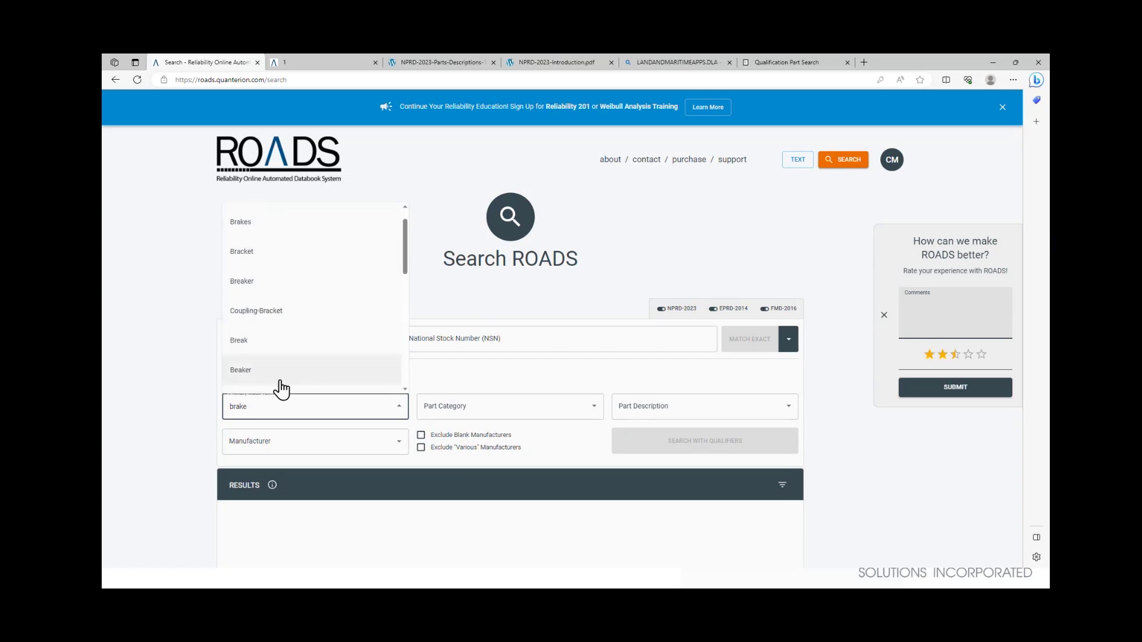
scroll(280, 373, "up", 1)
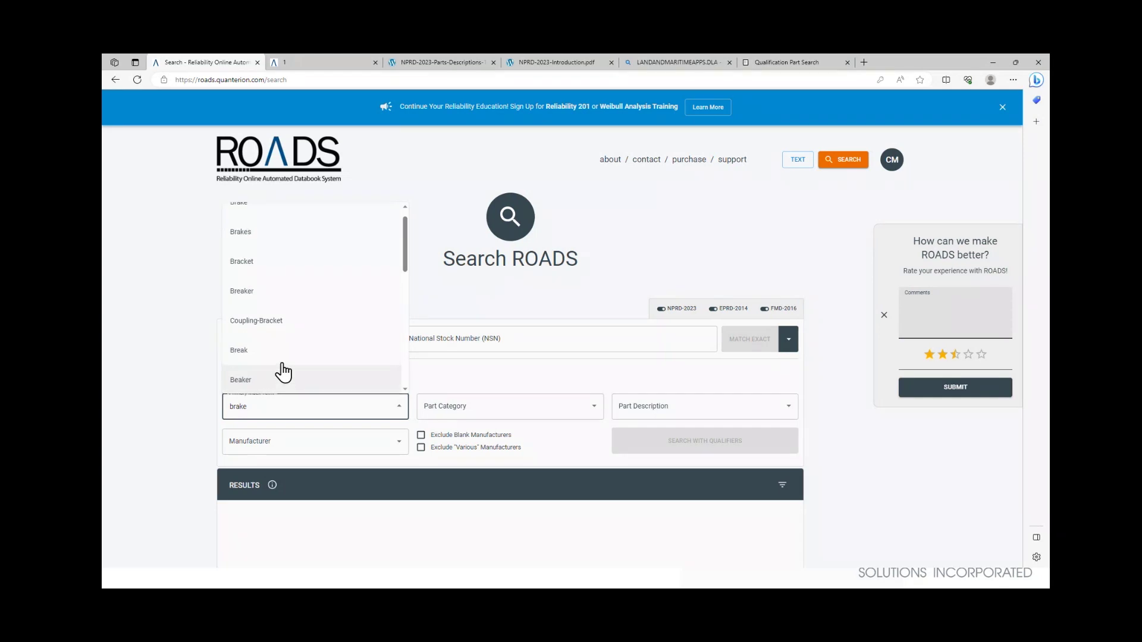
Look up "brake" among the Part Category options and review the suggested categories.
left_click(499, 405)
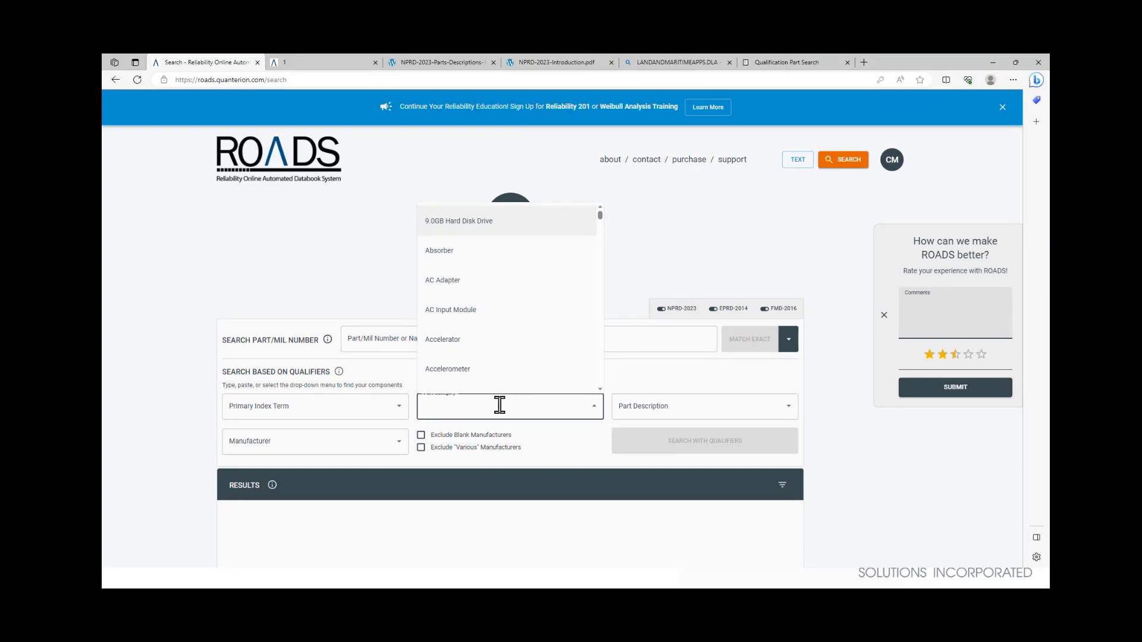
type("brake")
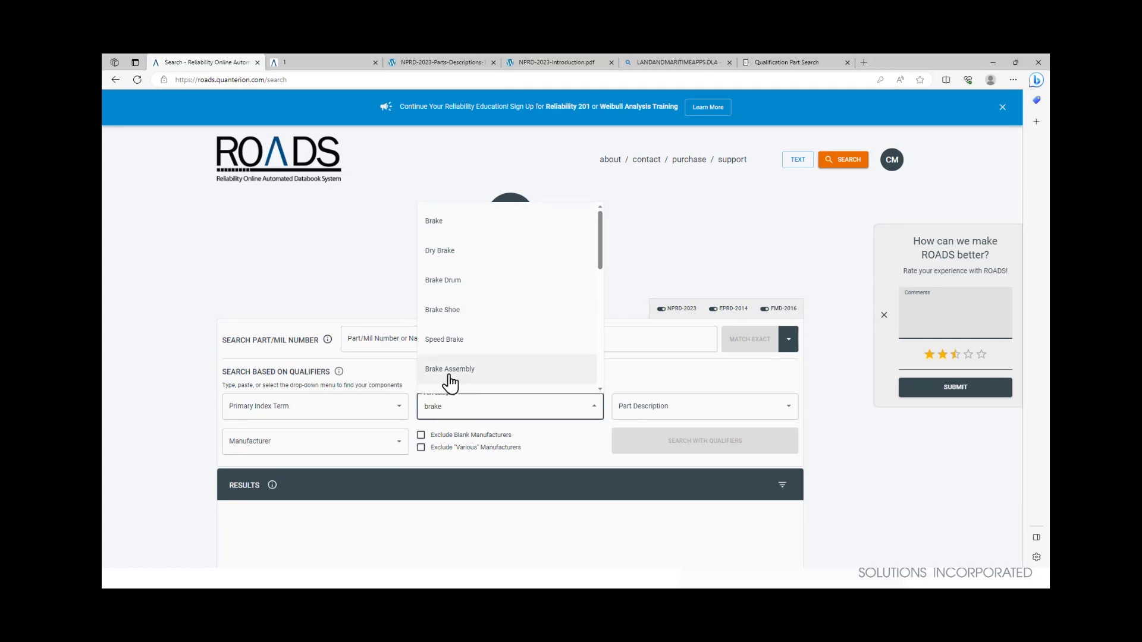
scroll(487, 304, "down", 6)
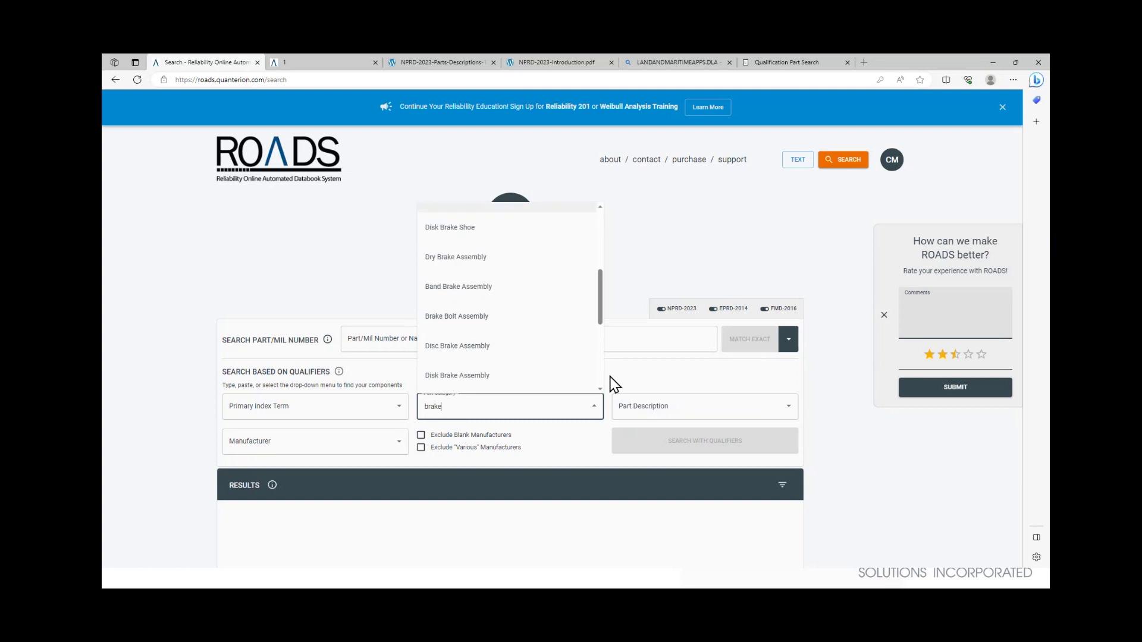
Look up "brake" among the Part Description options, refine it to "brake assembly", and review the suggestions.
left_click(682, 404)
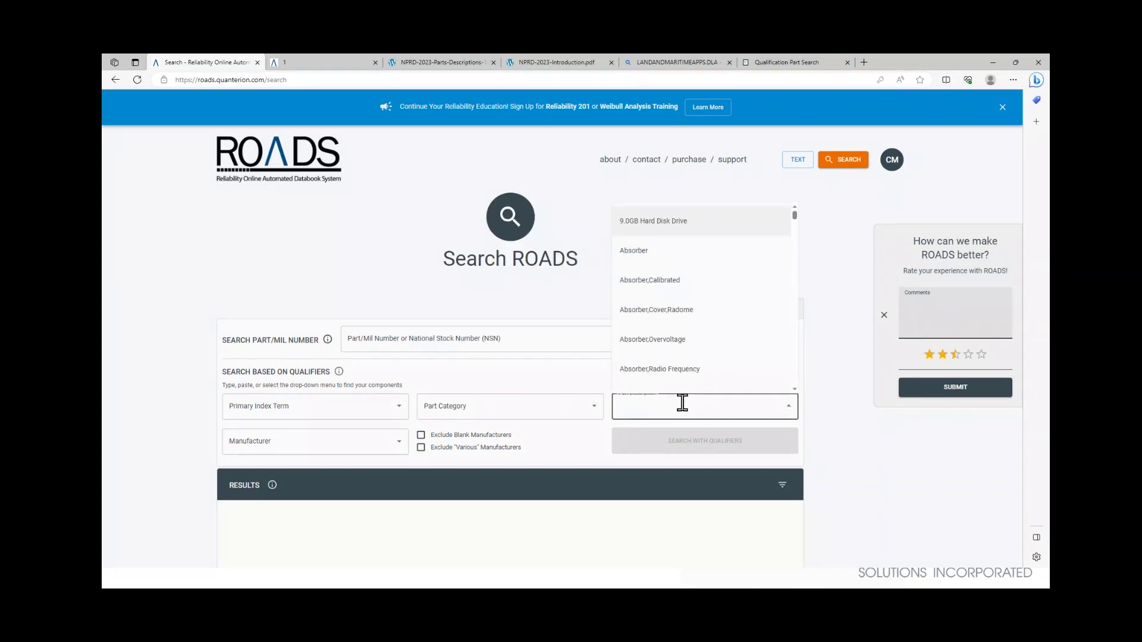
type("br")
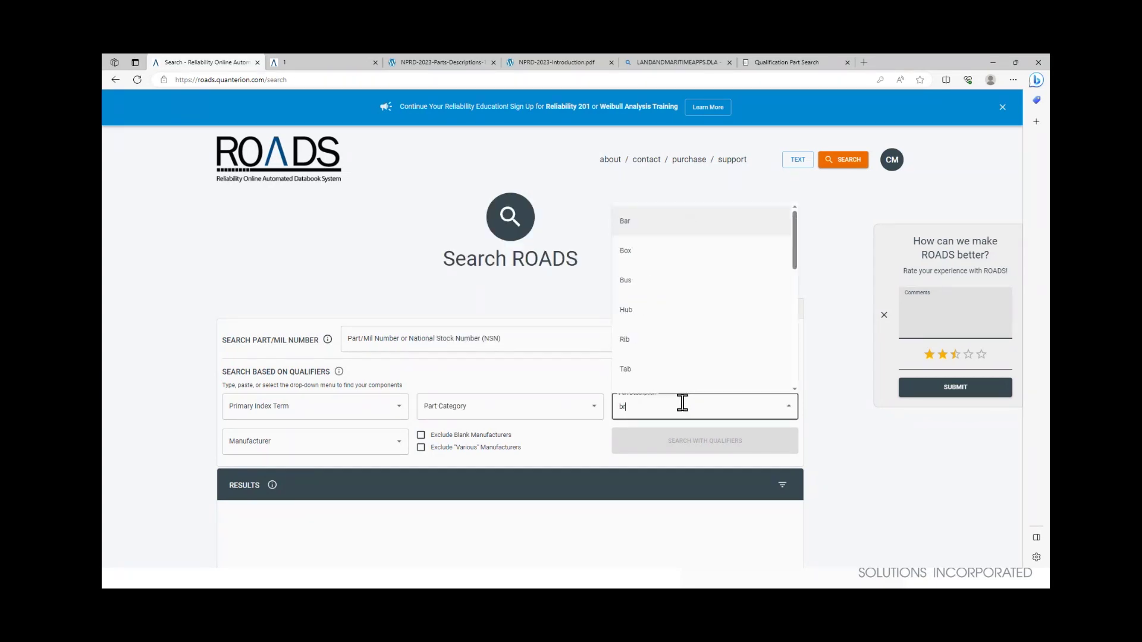
type("ake")
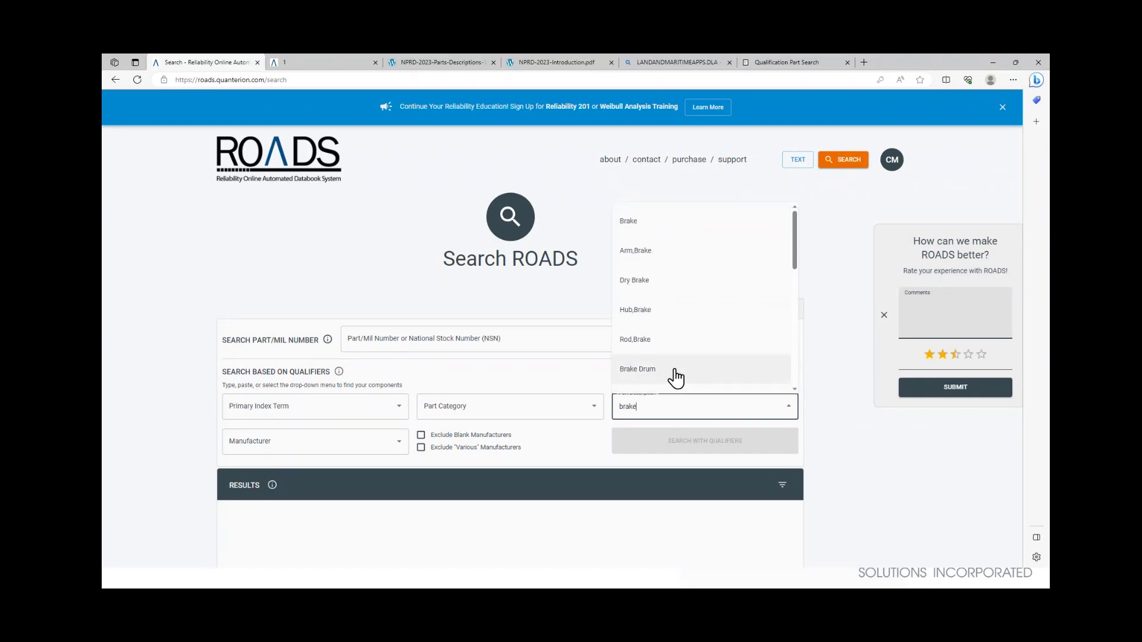
scroll(741, 288, "down", 2)
scroll(738, 278, "down", 1)
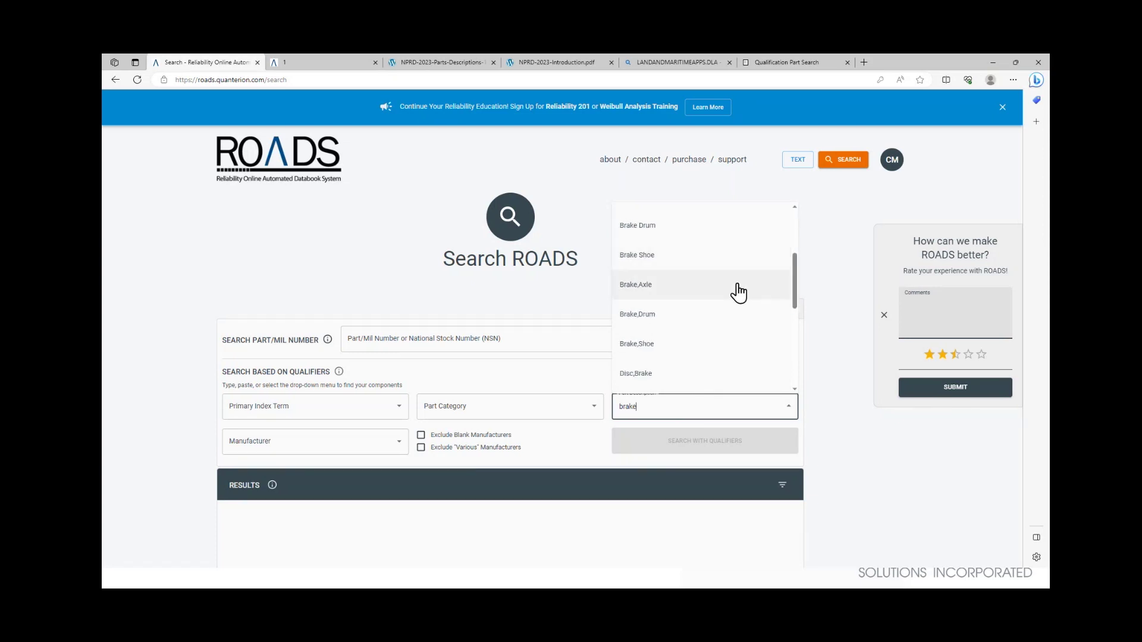
type("assem")
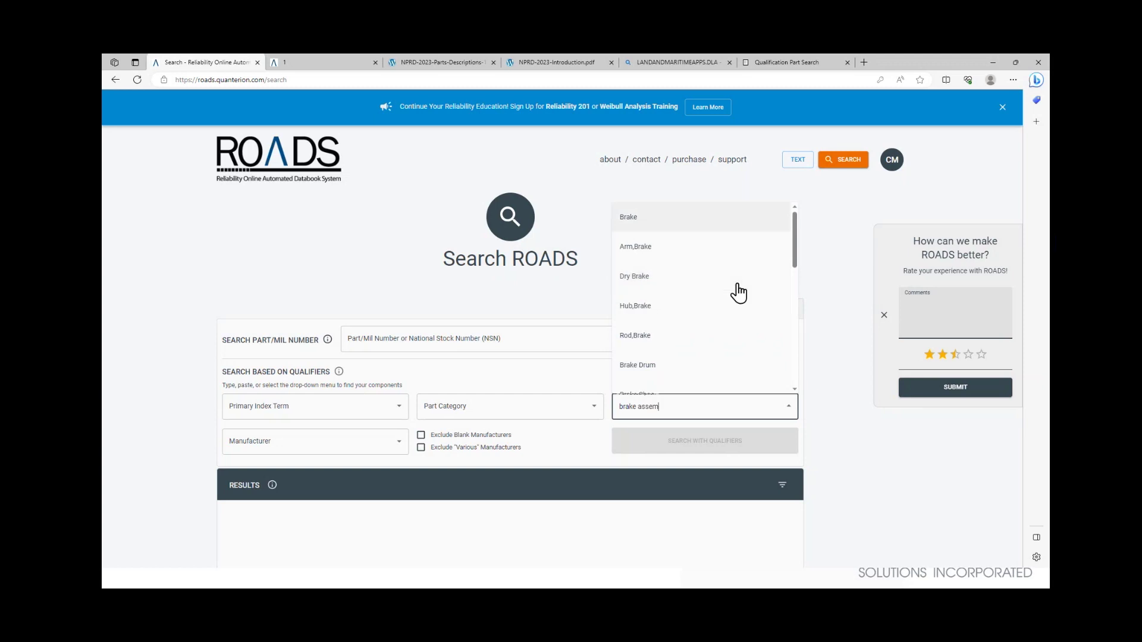
type("bly")
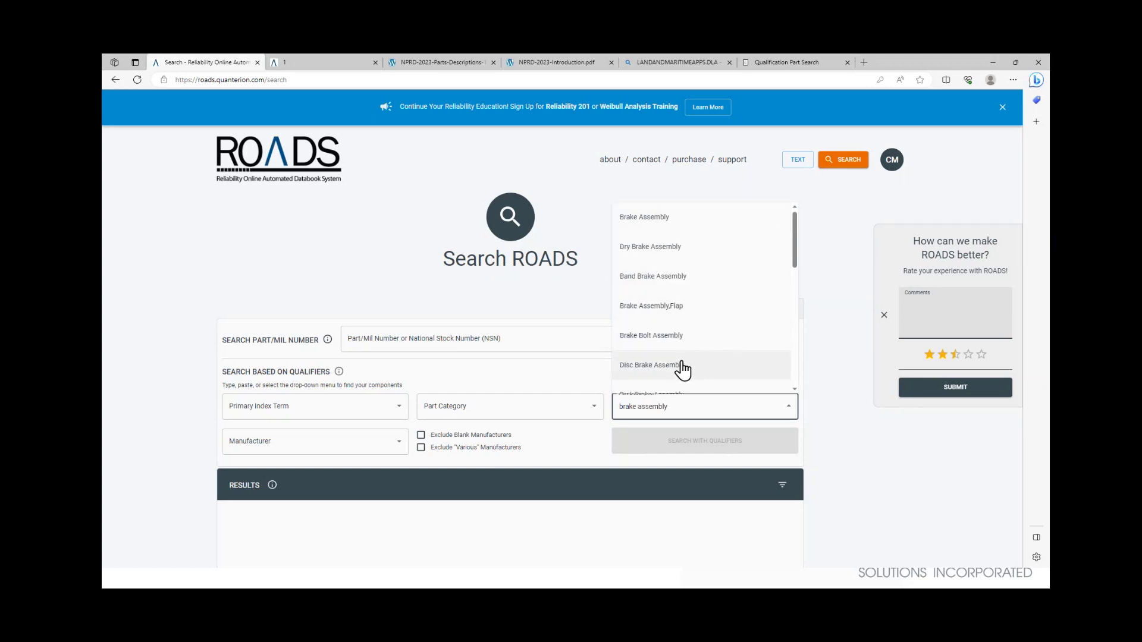
Set the Part Category qualifier to Brake Assembly and run the search with qualifiers.
left_click(508, 412)
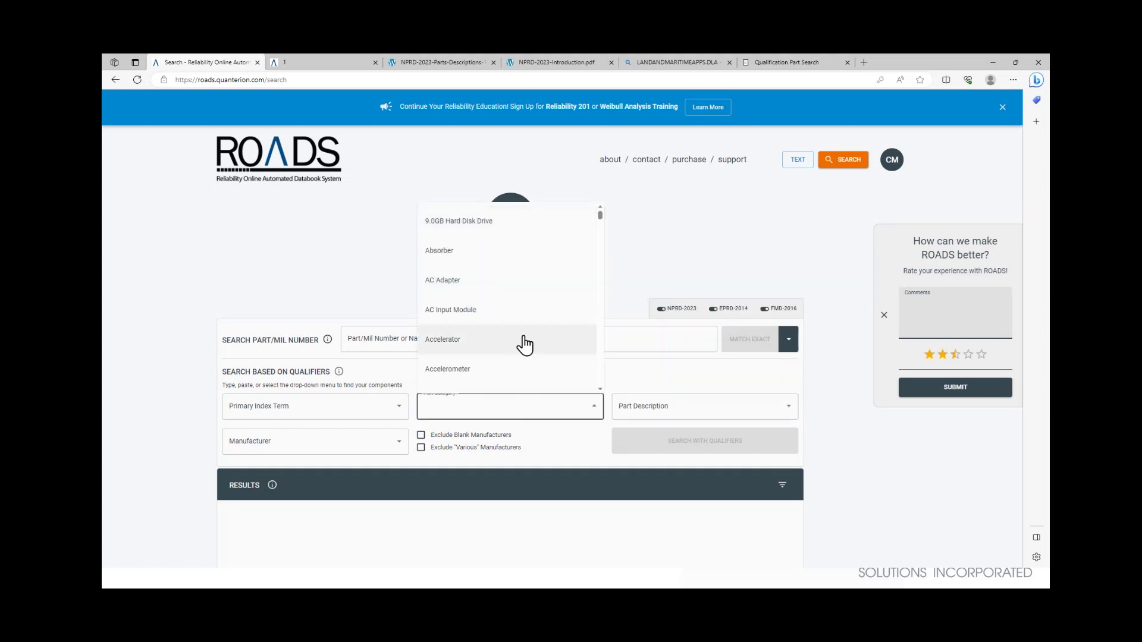
type("brake")
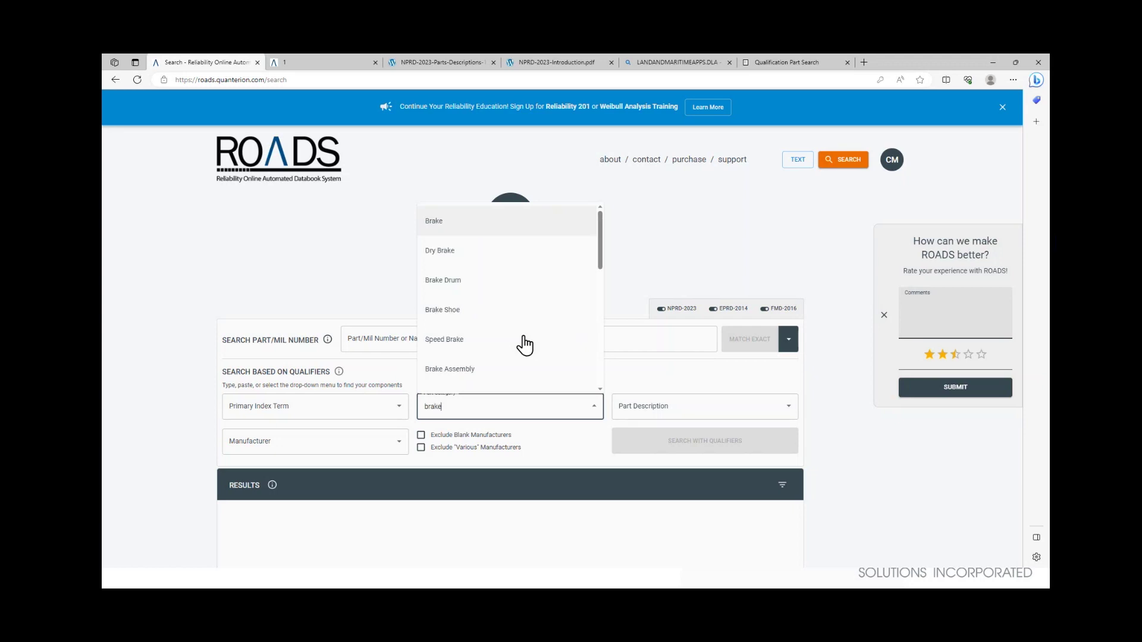
left_click(455, 367)
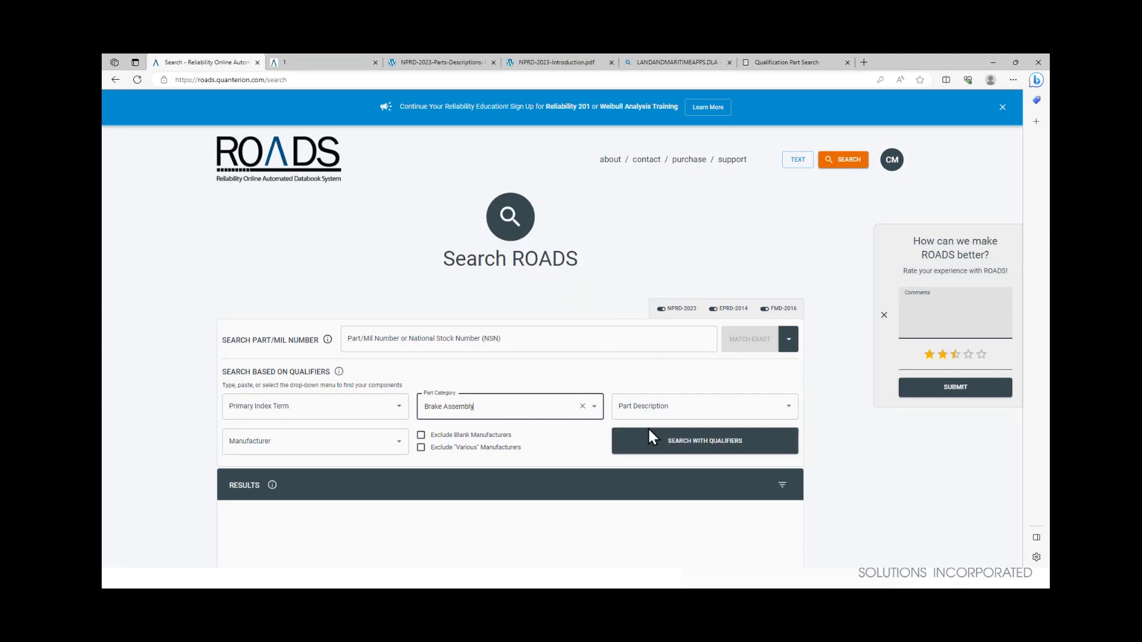
left_click(657, 445)
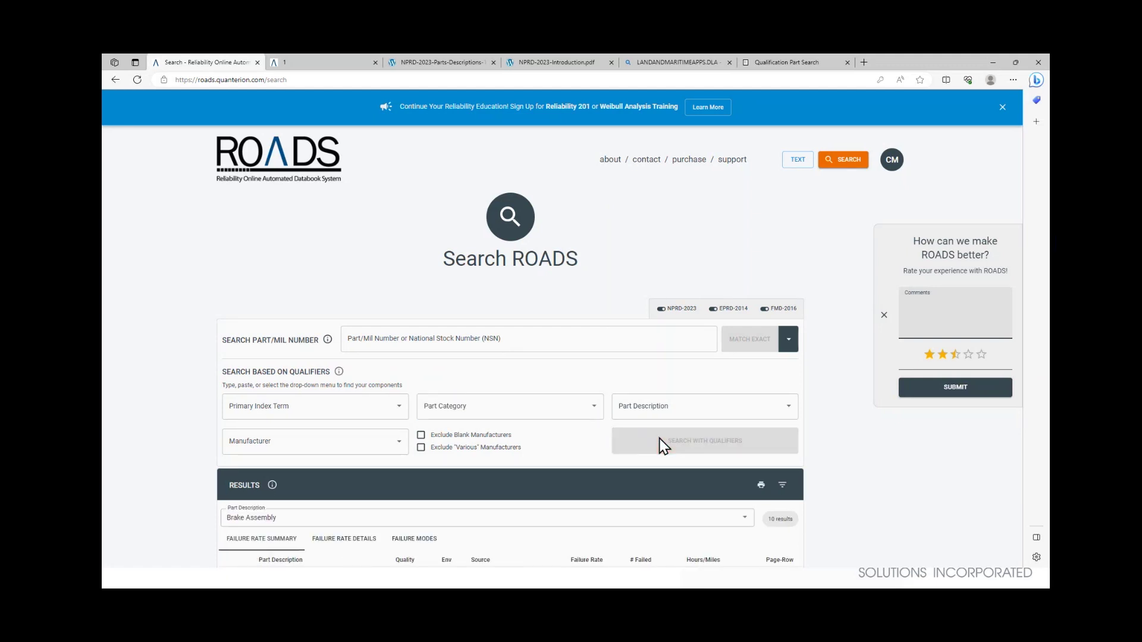
Examine the Failure Rate Summary for Brake Assembly, including the summary row, quality, environment, source and failure rate columns.
scroll(637, 377, "down", 2)
scroll(633, 376, "down", 3)
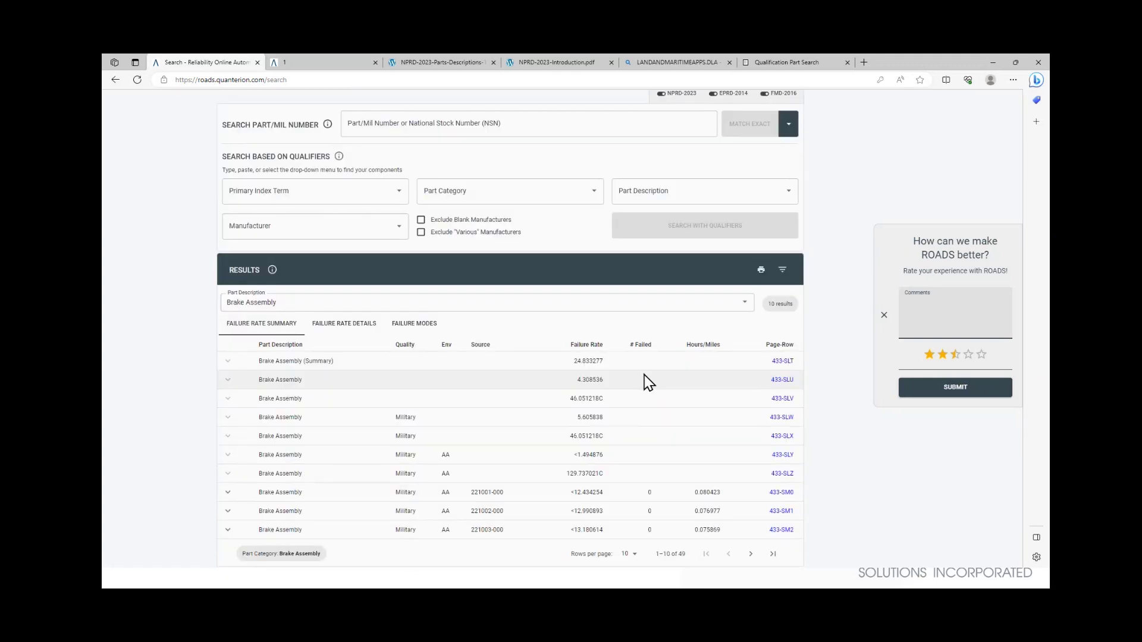
scroll(648, 381, "down", 2)
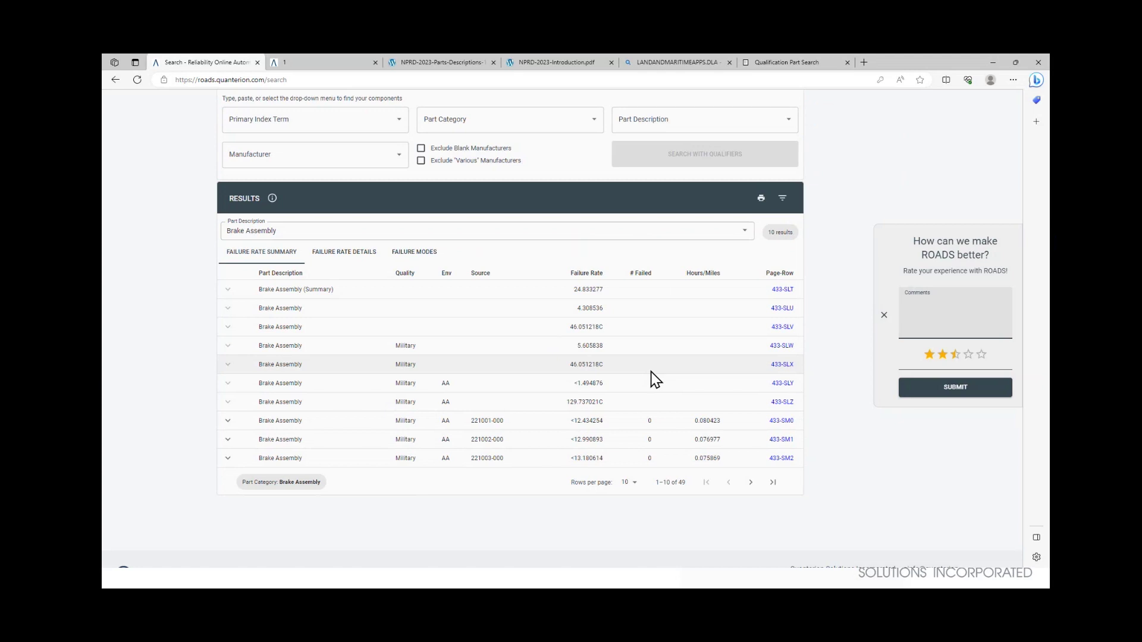
scroll(654, 377, "down", 1)
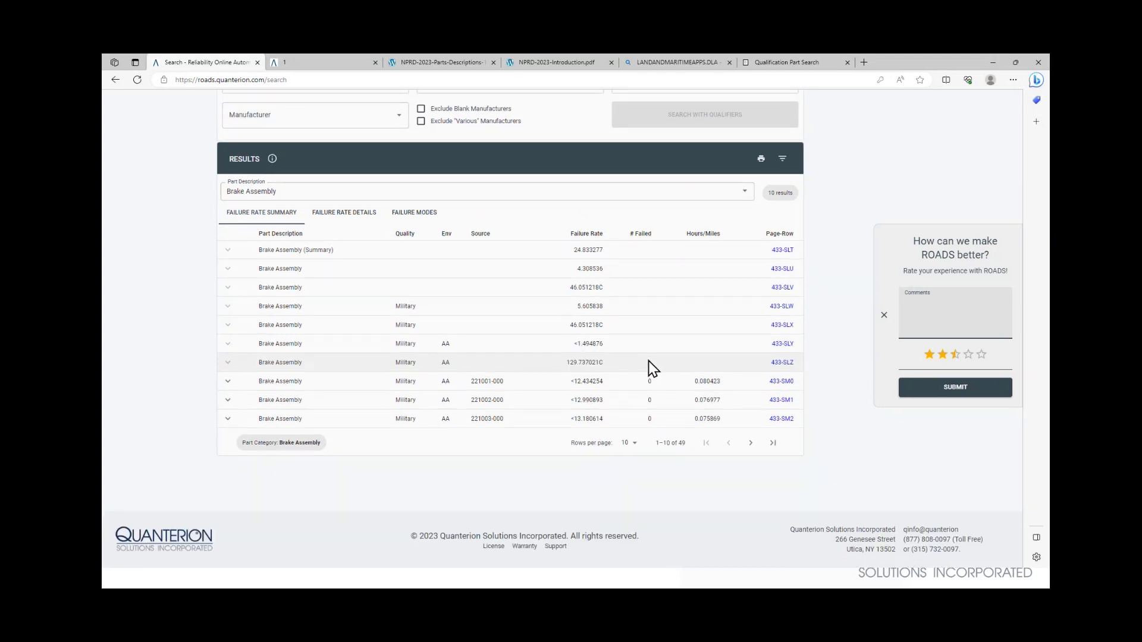
scroll(653, 367, "up", 2)
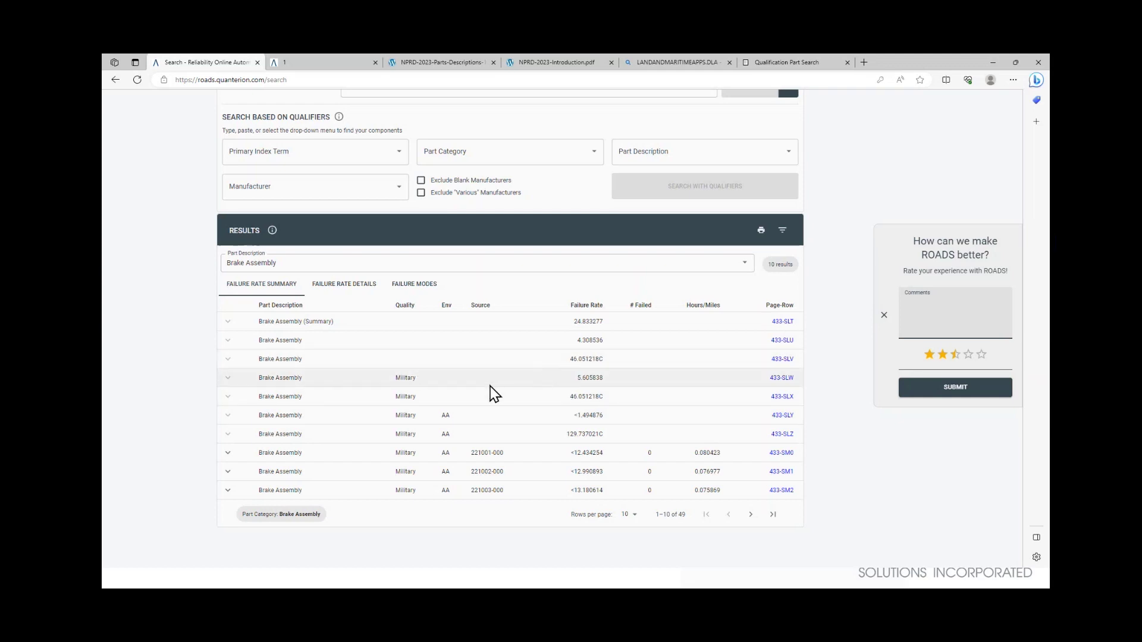
scroll(464, 384, "up", 1)
scroll(472, 406, "down", 1)
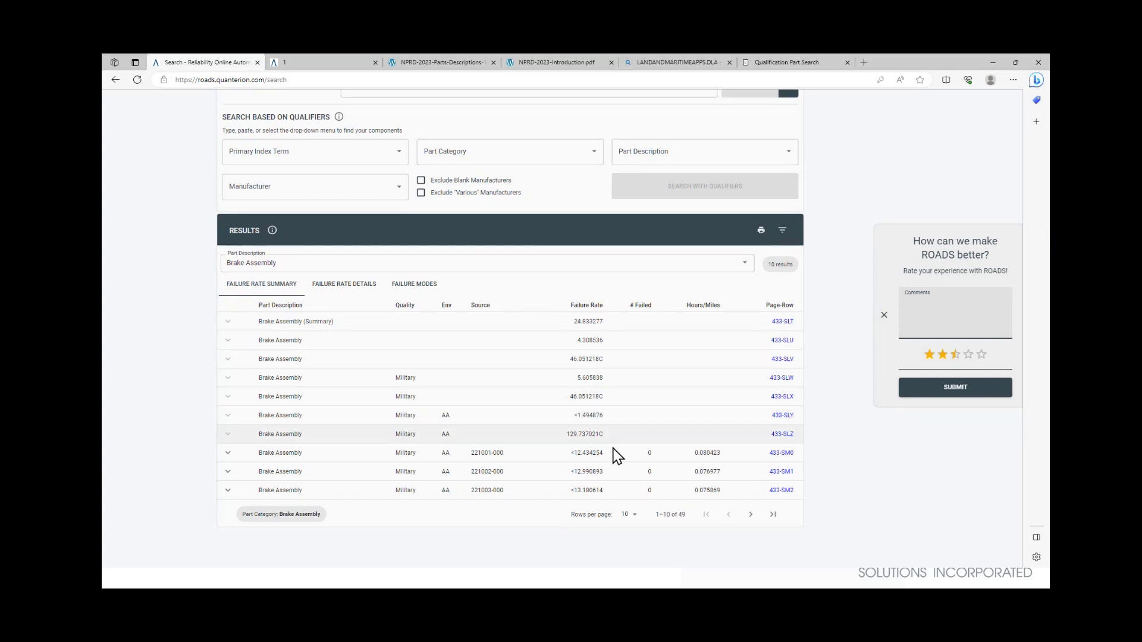
scroll(617, 456, "down", 2)
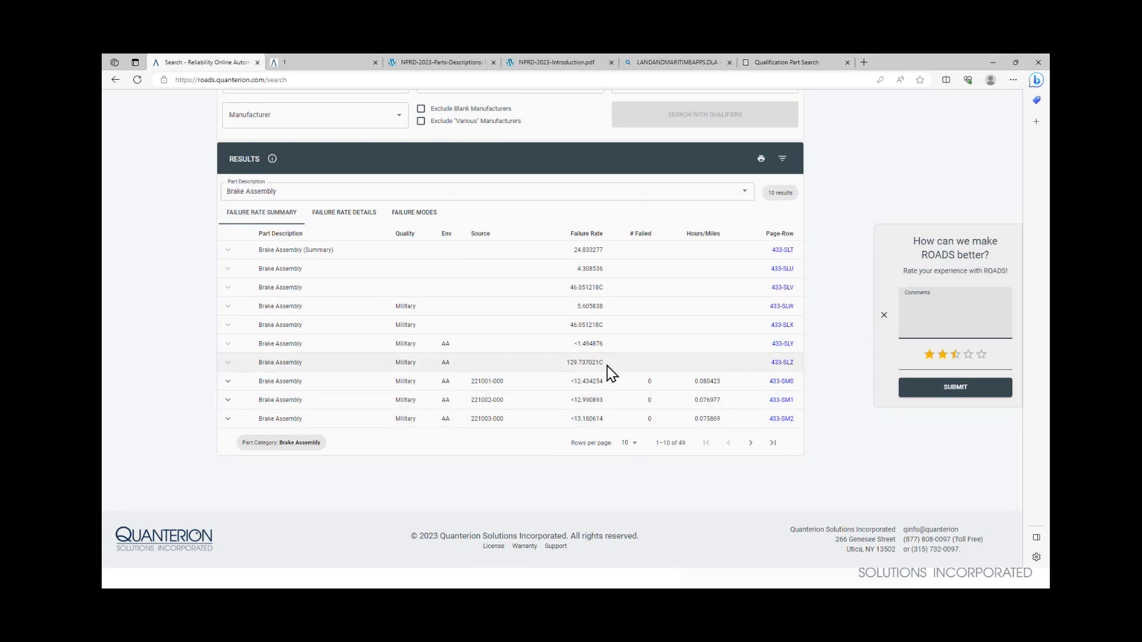
scroll(586, 360, "up", 1)
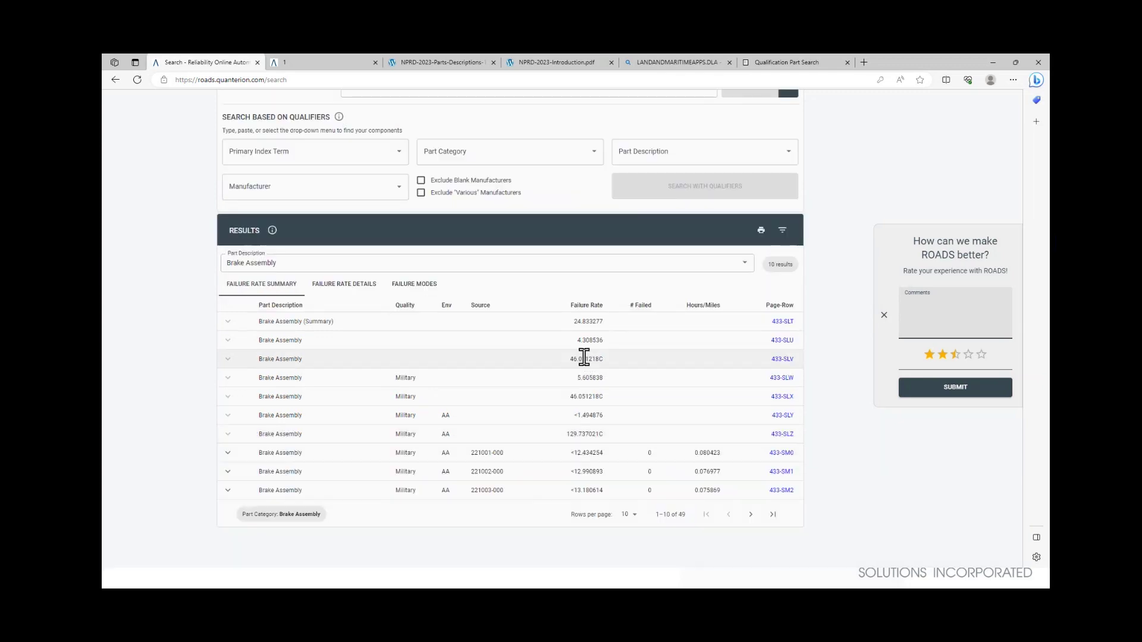
scroll(541, 407, "up", 1)
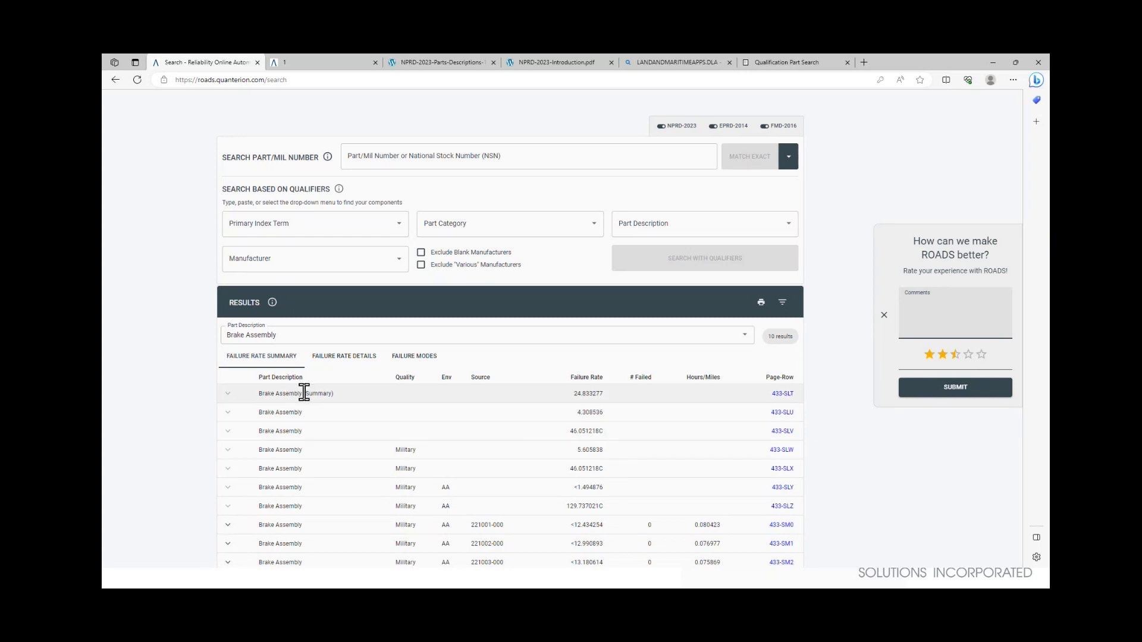
scroll(342, 446, "down", 2)
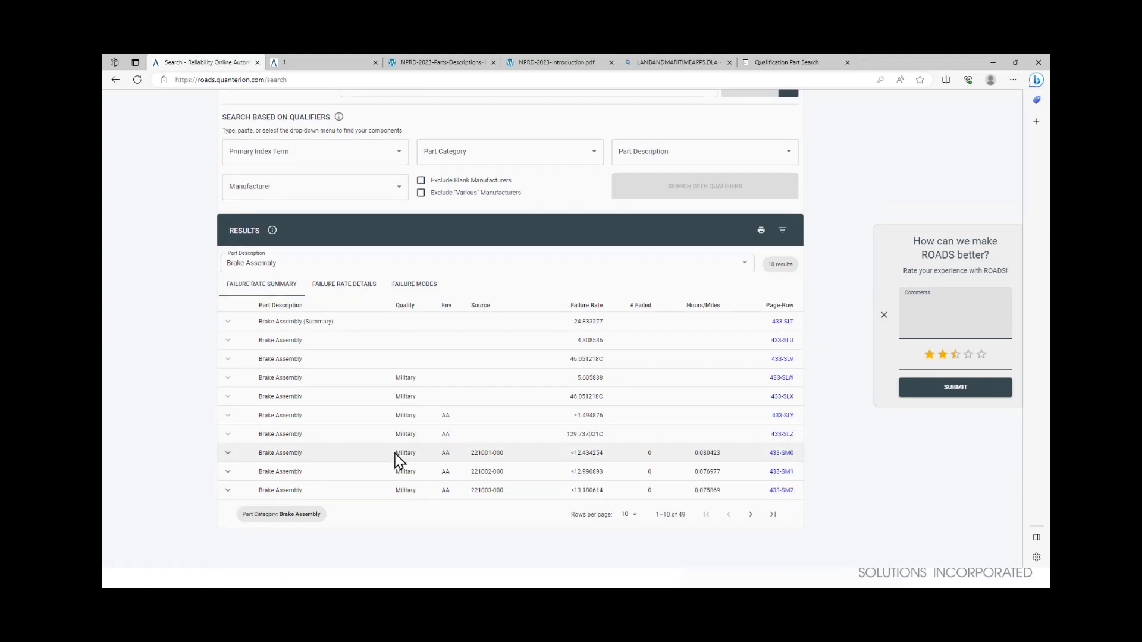
Page through the Brake Assembly summary results to the last page, and return to the first page.
left_click(750, 515)
left_click(751, 515)
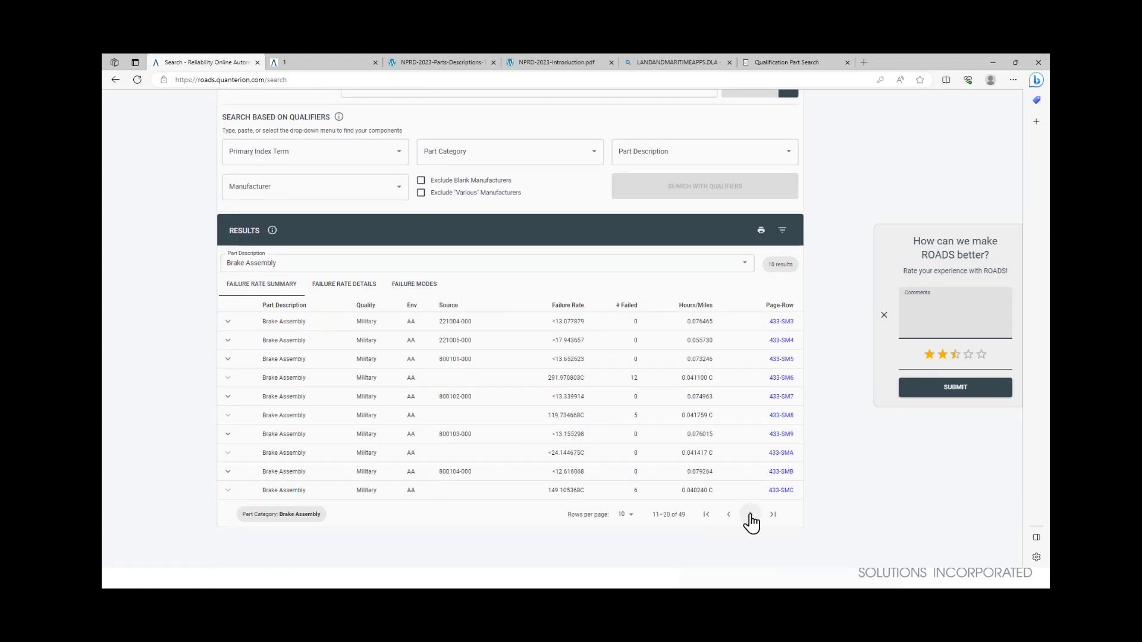
left_click(750, 515)
left_click(750, 515)
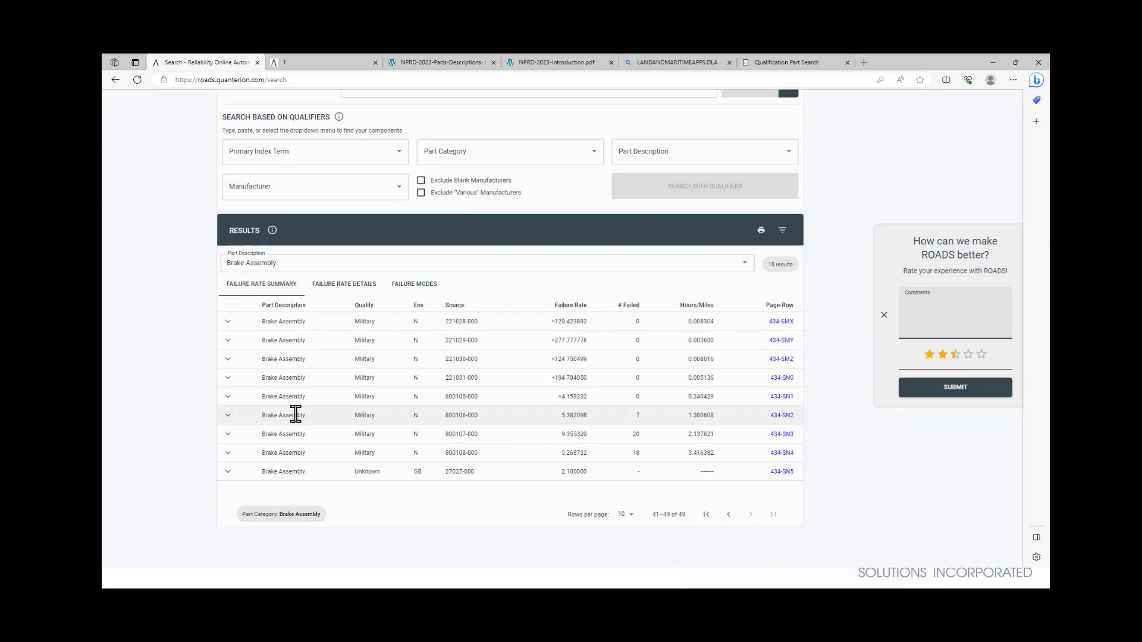
left_click(729, 515)
left_click(729, 515)
left_click(730, 515)
left_click(729, 515)
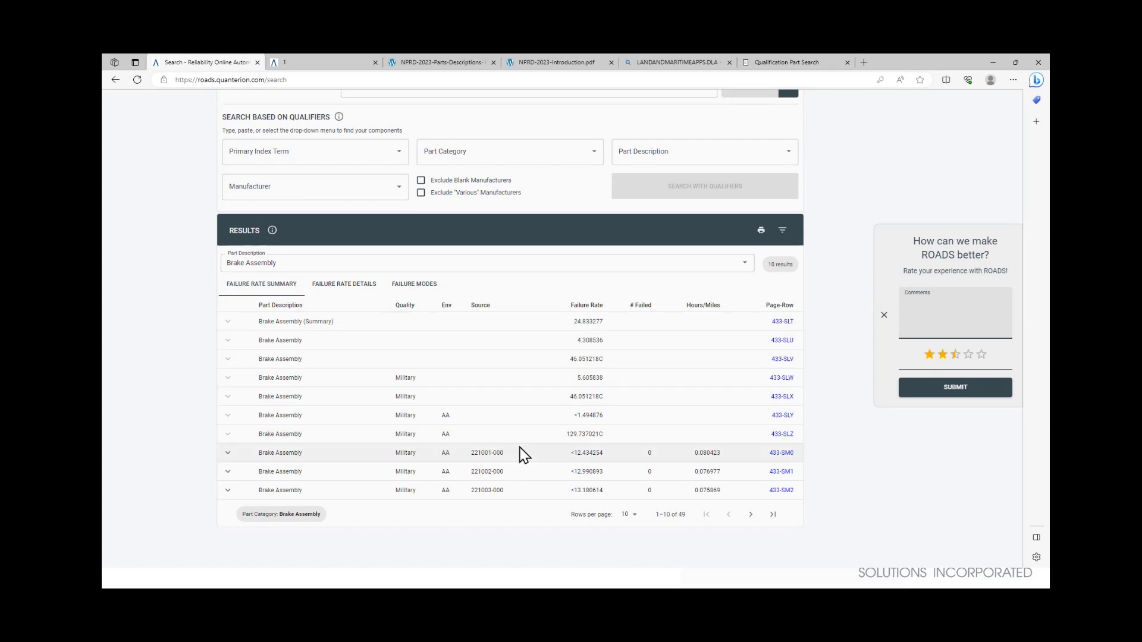
Show the Failure Rate Details for Brake Assembly and view the NPRD 2023 detail text section for page-row 1729-2WW4.
scroll(536, 463, "down", 1)
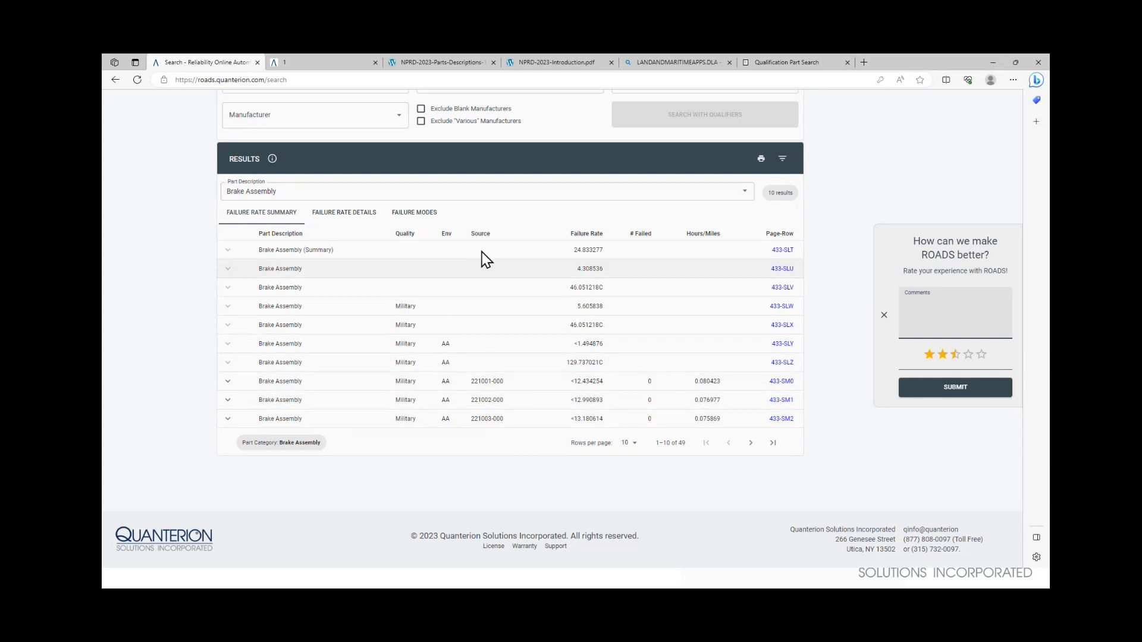
left_click(355, 217)
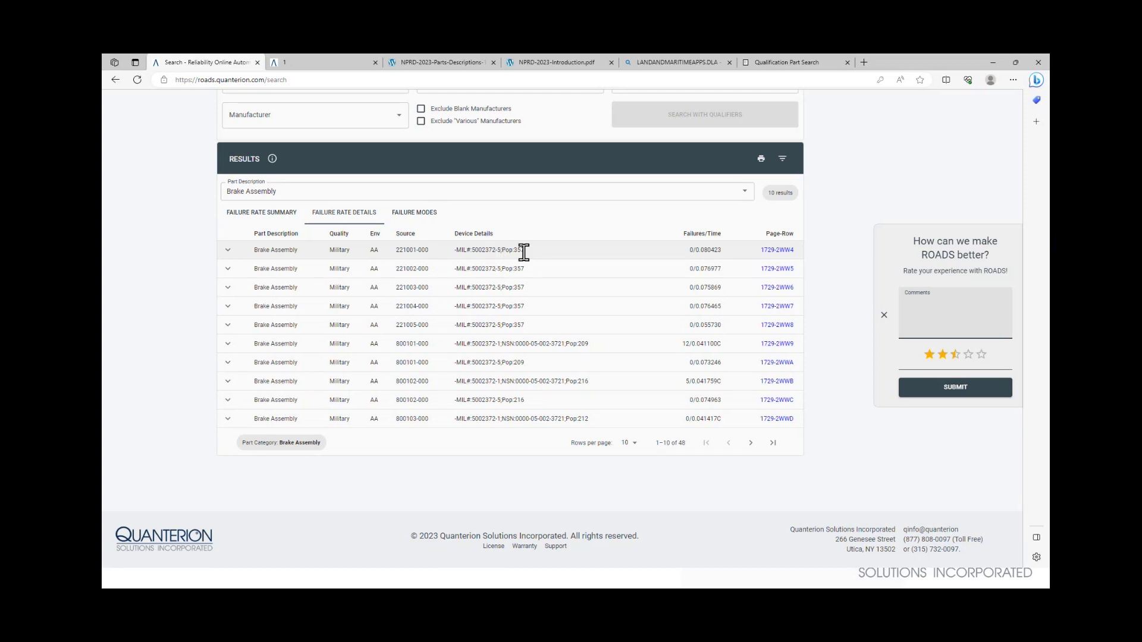
left_click(773, 250)
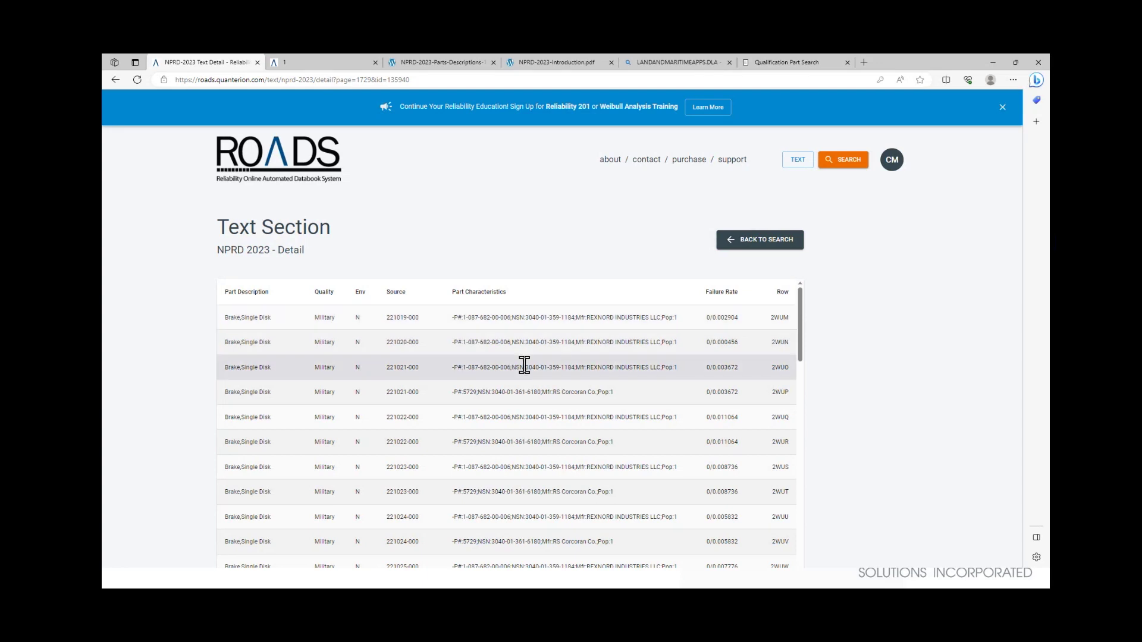
scroll(524, 365, "down", 1)
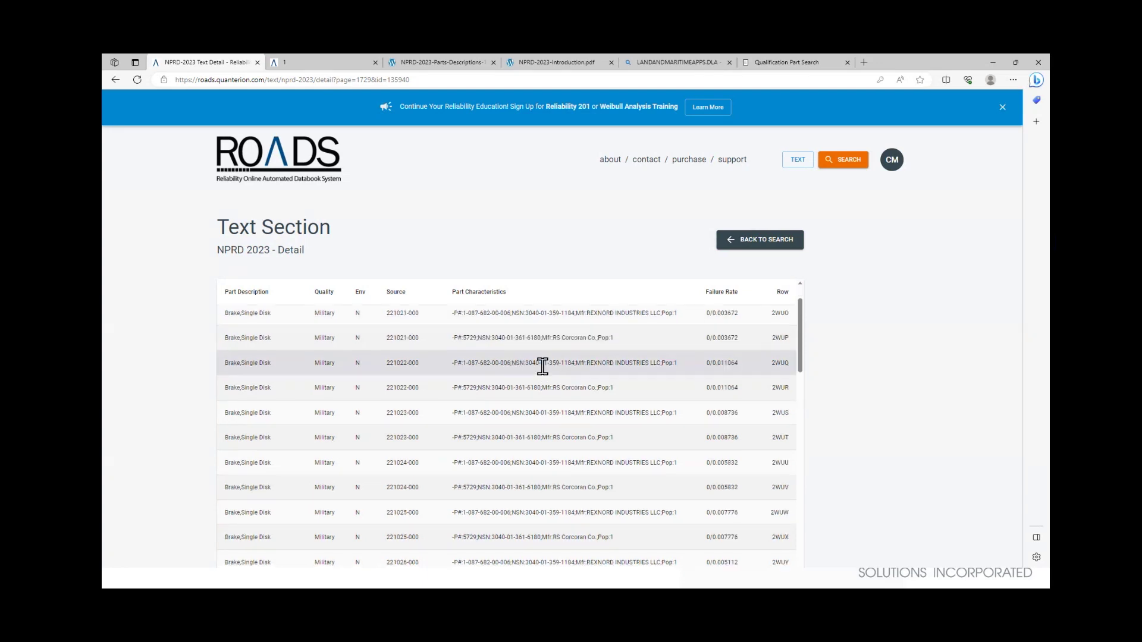
scroll(566, 376, "up", 1)
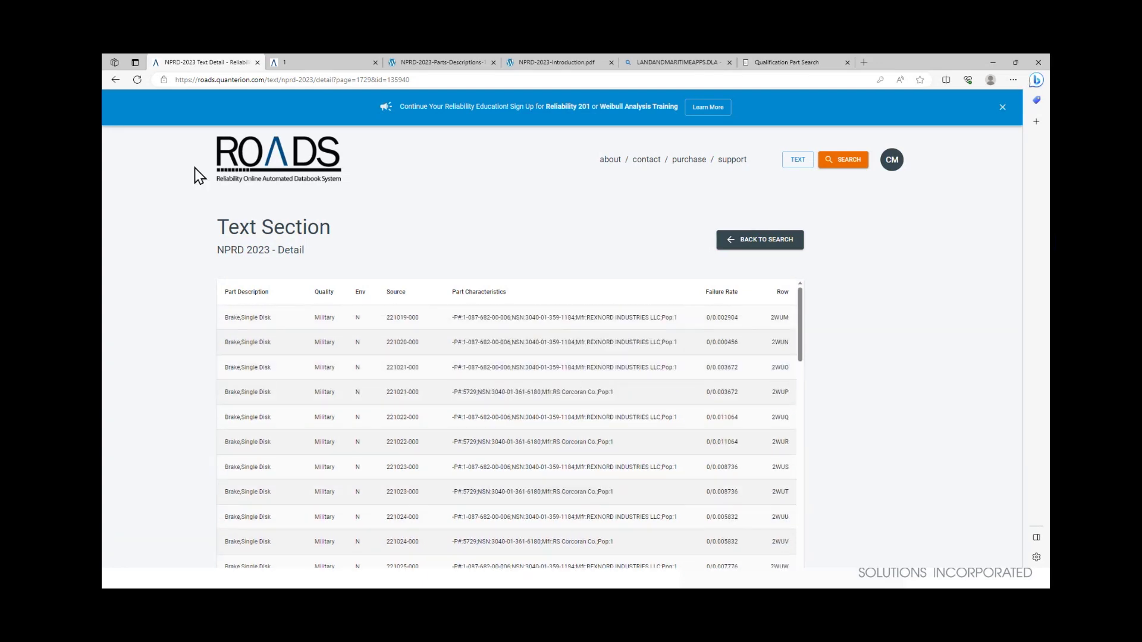
Go back to the Brake Assembly search results and show their Failure Modes.
left_click(115, 80)
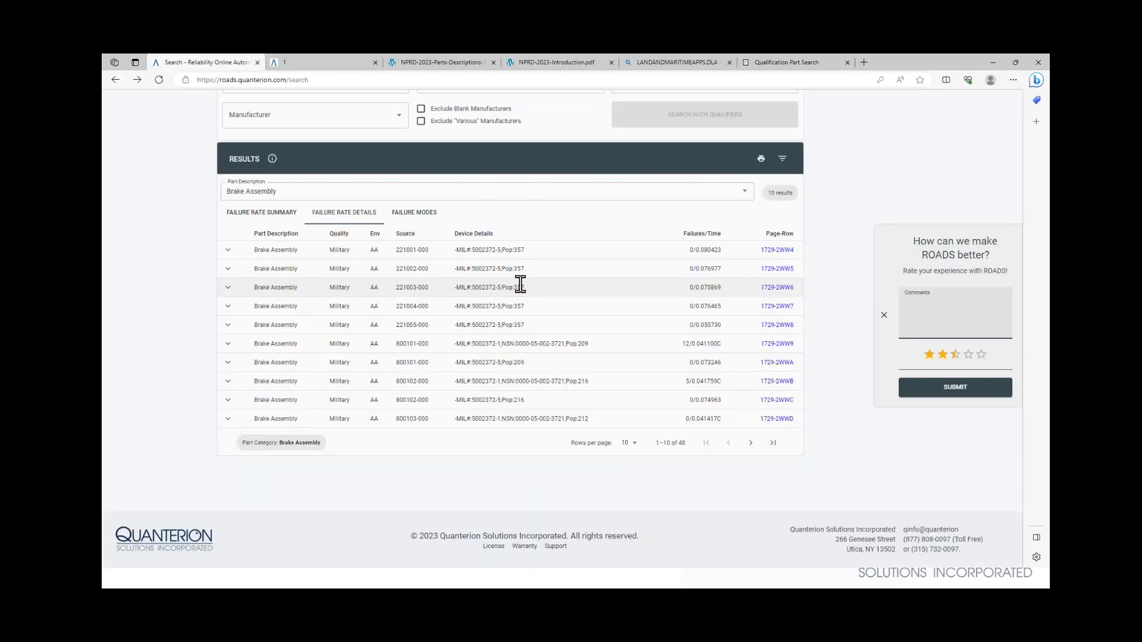
left_click(417, 221)
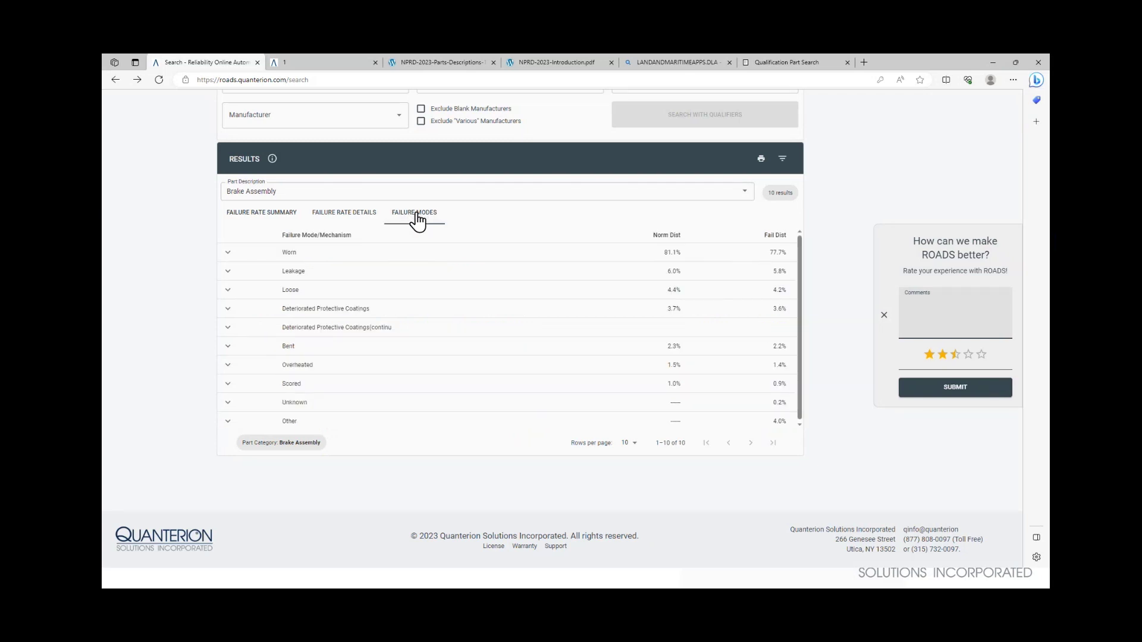